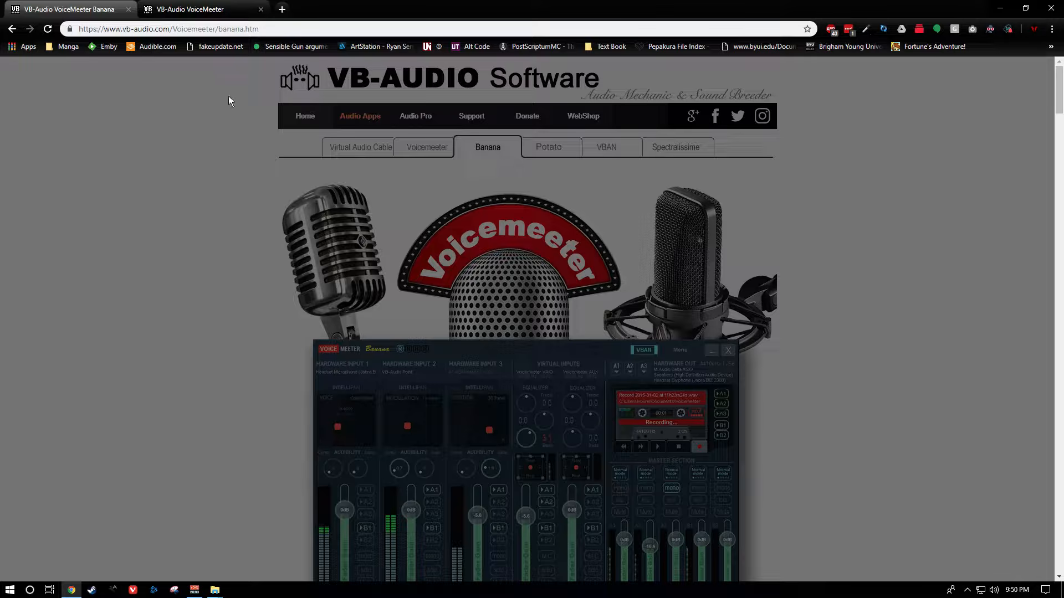
Look over the Voicemeeter Banana page down to its ZIP and EXE download options.
{"action": "left_click", "coordinate": [158, 30]}
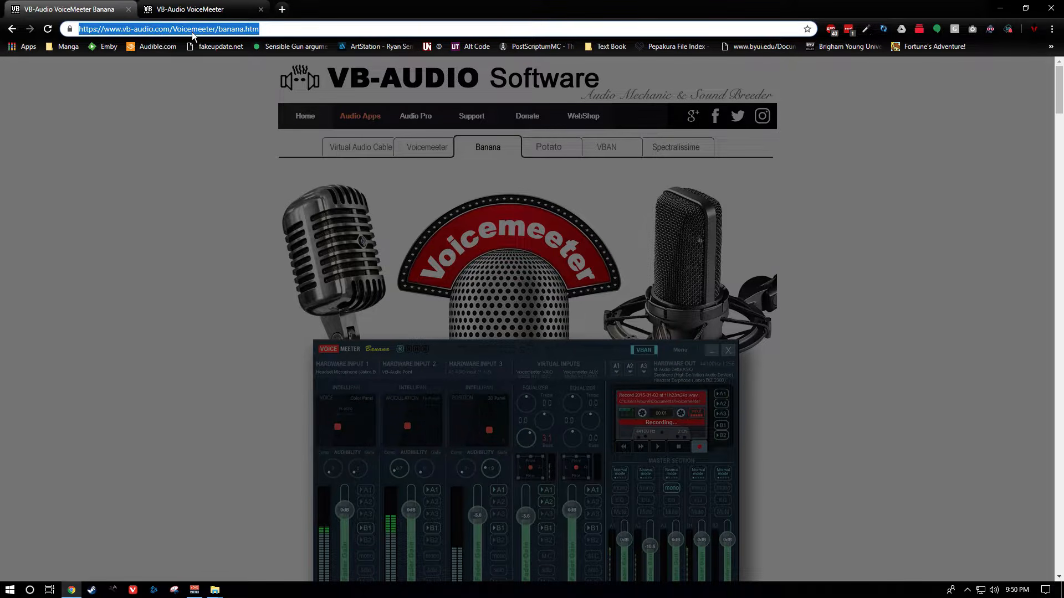
{"action": "left_click", "coordinate": [222, 129]}
{"action": "scroll", "coordinate": [233, 155], "scroll_direction": "down", "scroll_amount": 7}
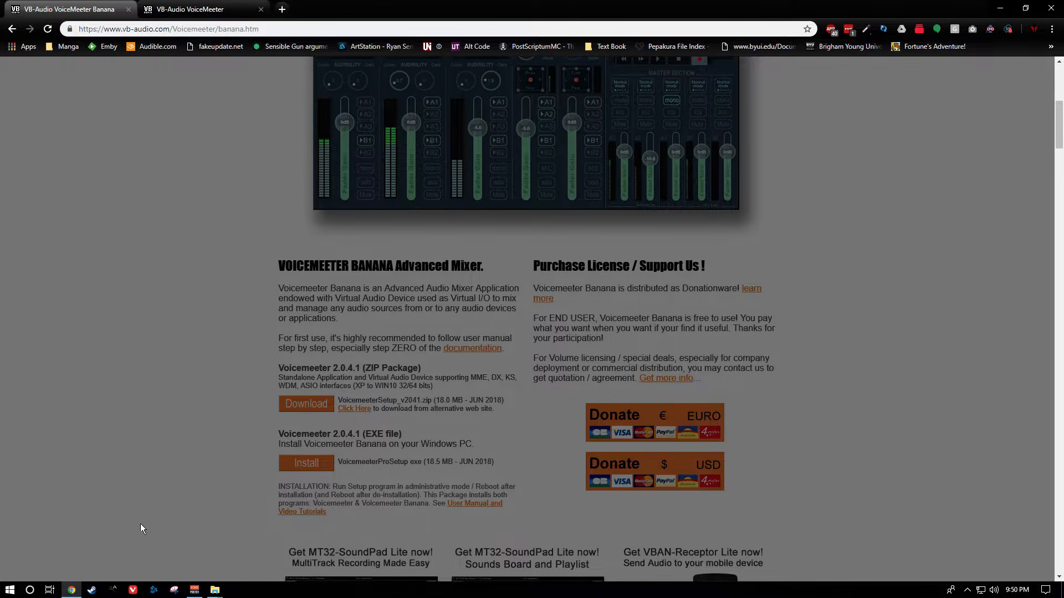
Switch to the running Voicemeeter mixer and reposition its window over the web page.
{"action": "left_click", "coordinate": [5, 591]}
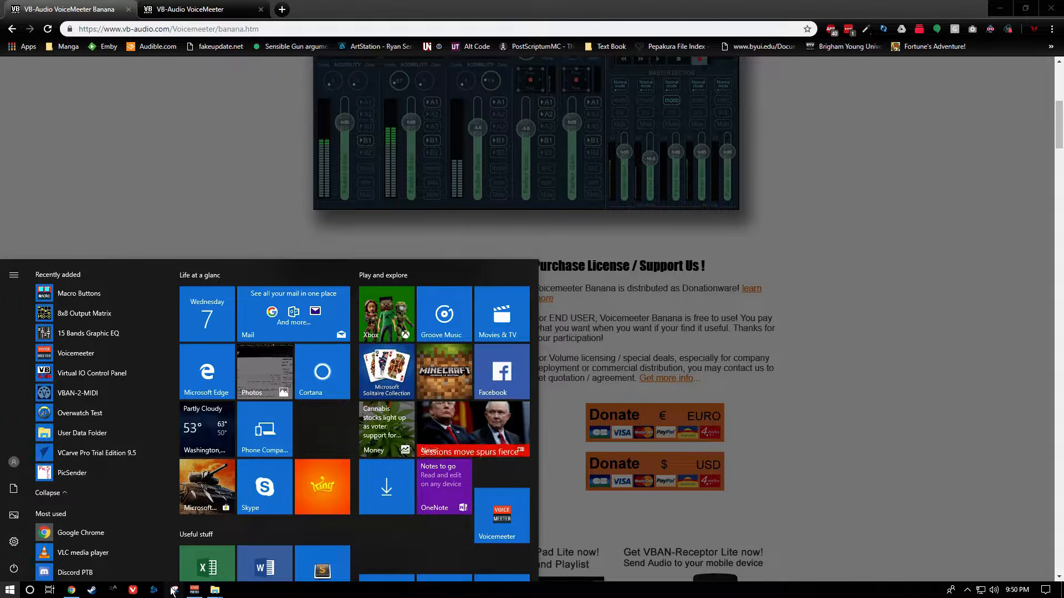
{"action": "left_click", "coordinate": [194, 590]}
{"action": "left_click_drag", "start_coordinate": [590, 191], "coordinate": [359, 94]}
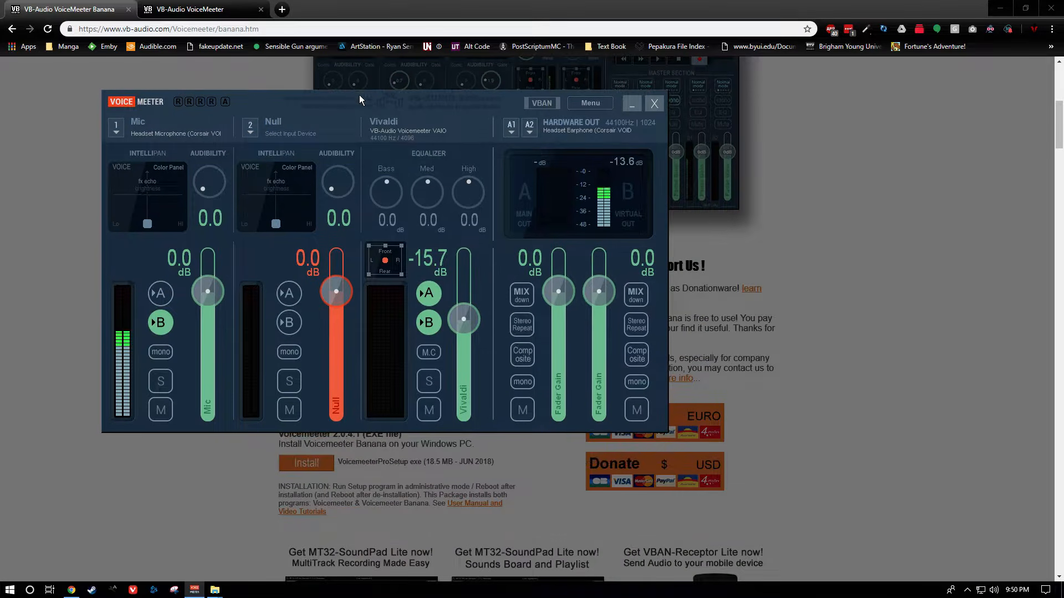
Open the Windows Sound dialog, place it beside the mixer, and show the recording devices.
{"action": "right_click", "coordinate": [995, 591]}
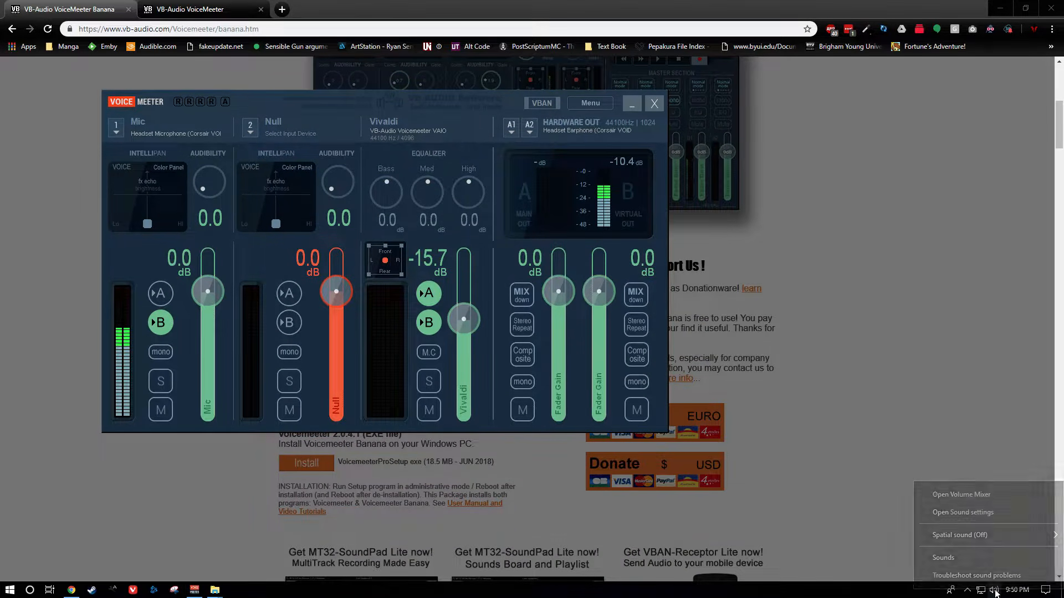
{"action": "left_click", "coordinate": [952, 560]}
{"action": "left_click_drag", "start_coordinate": [131, 58], "coordinate": [828, 134]}
{"action": "left_click", "coordinate": [795, 144]}
{"action": "left_click", "coordinate": [825, 227]}
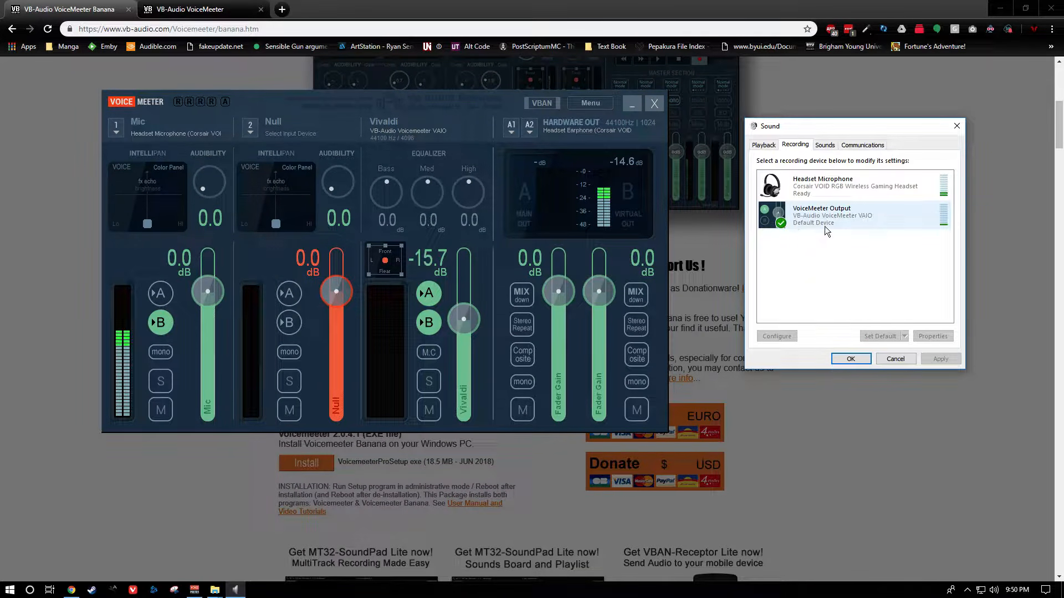
Check the playback devices and the default setting of VoiceMeeter Output among the recording devices.
{"action": "left_click", "coordinate": [763, 145]}
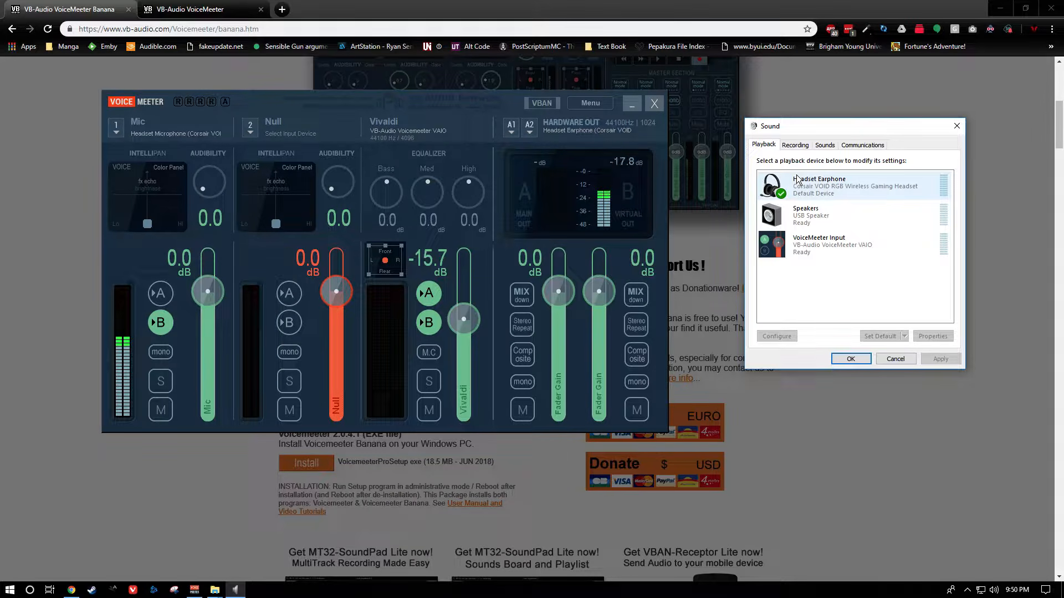
{"action": "left_click", "coordinate": [795, 144]}
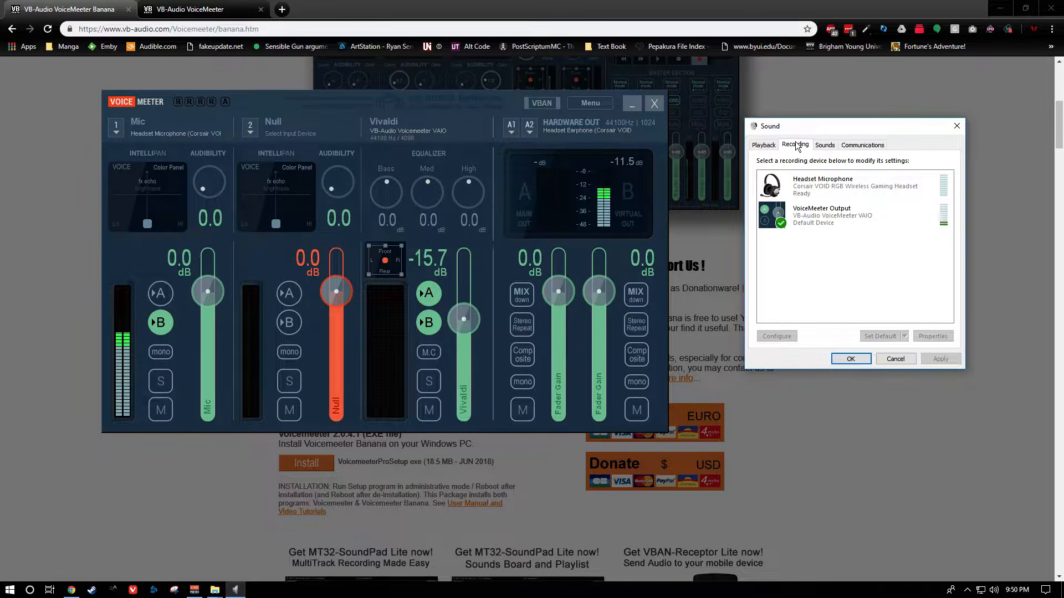
{"action": "left_click", "coordinate": [804, 220]}
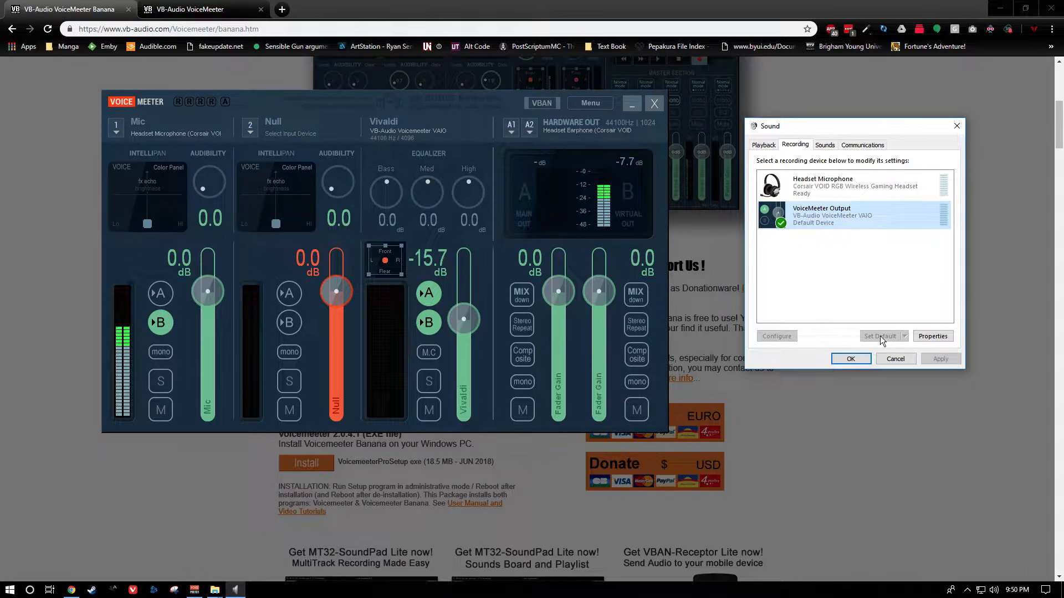
{"action": "left_click", "coordinate": [856, 248]}
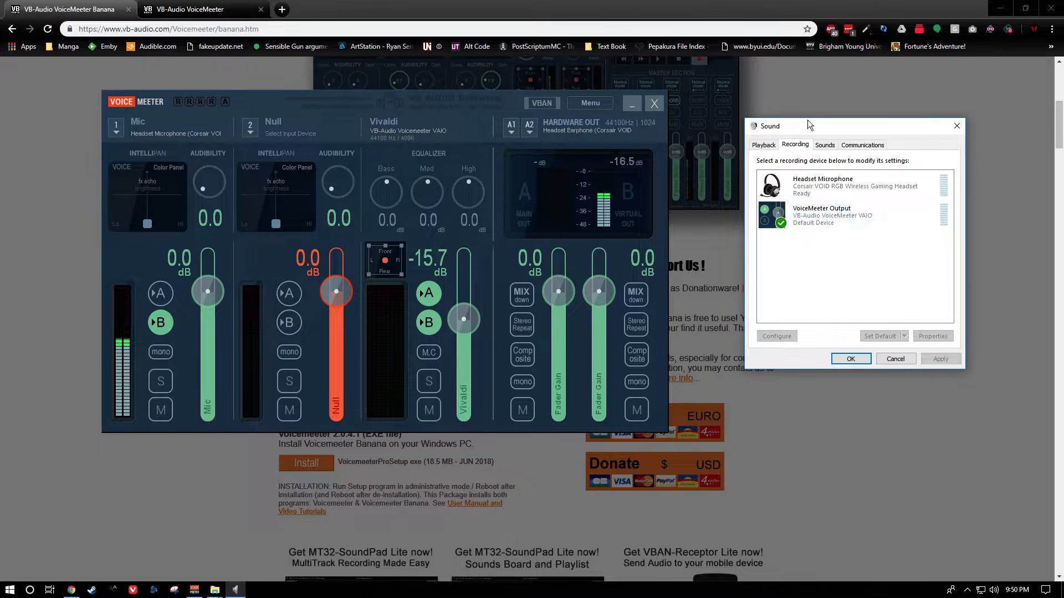
{"action": "left_click_drag", "start_coordinate": [803, 132], "coordinate": [863, 118]}
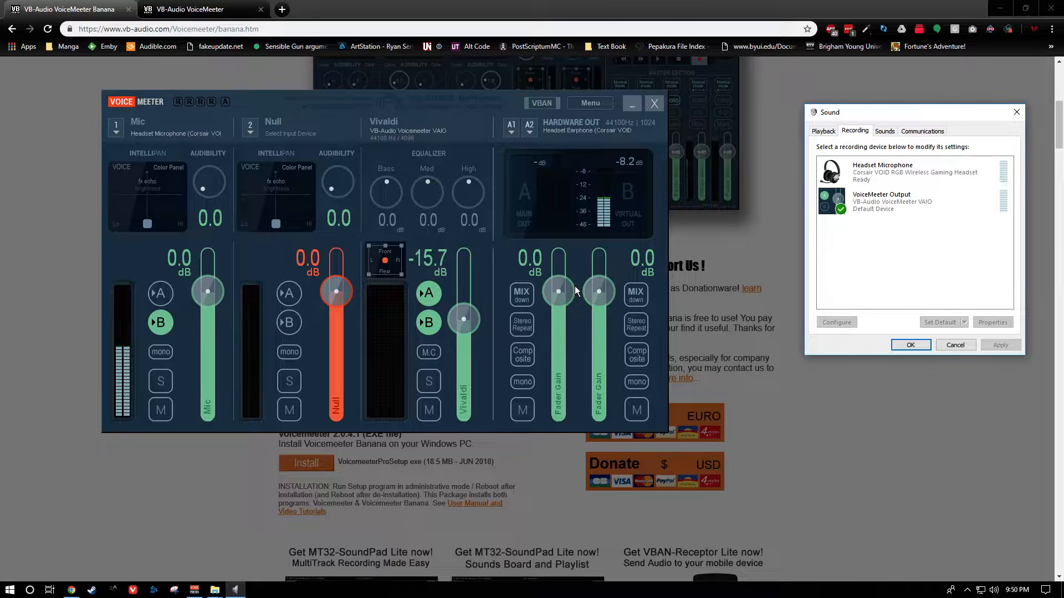
Search Windows for "sound mixer options" and open the App volume and device preferences.
{"action": "key", "text": "super"}
{"action": "type", "text": "sound"}
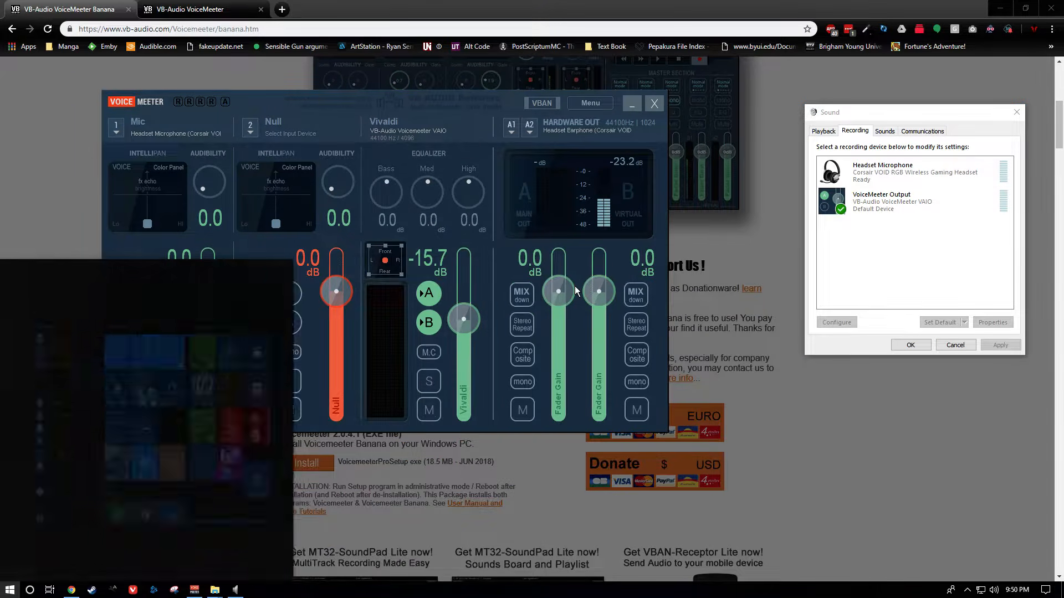
{"action": "type", "text": " mi"}
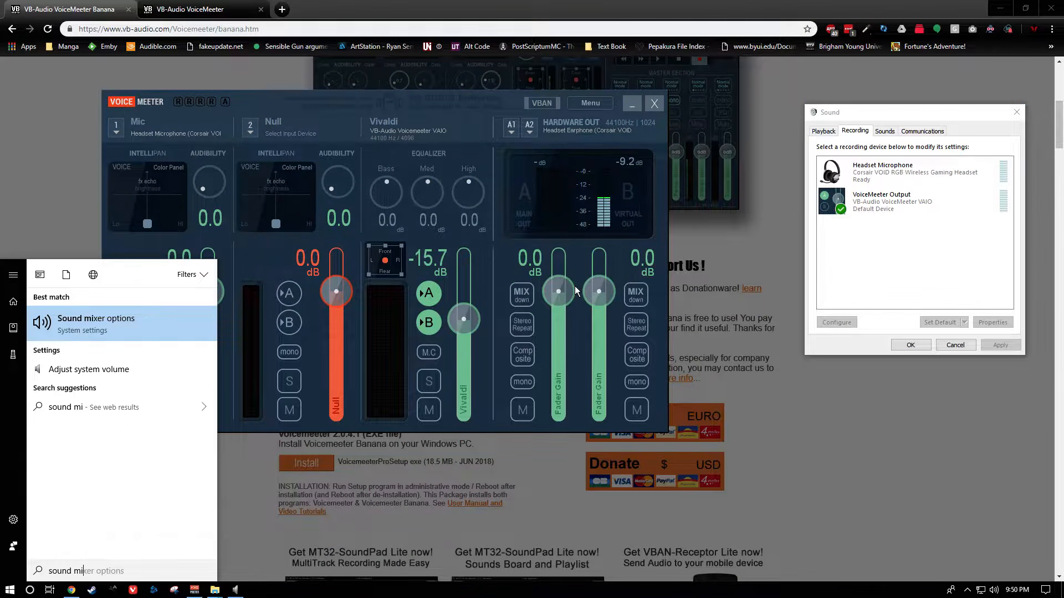
{"action": "type", "text": "xer options"}
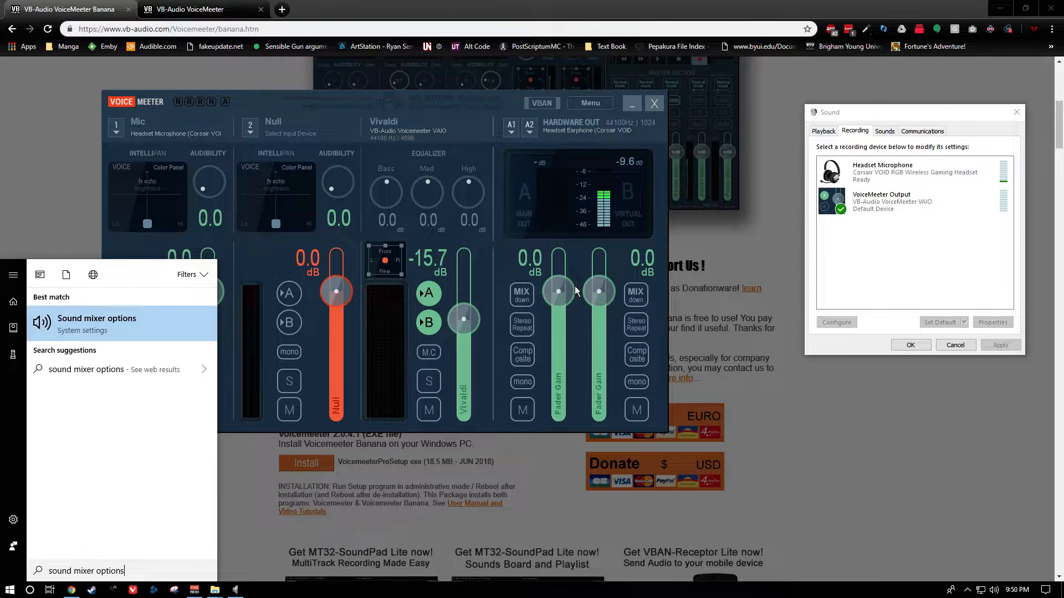
{"action": "key", "text": "Return"}
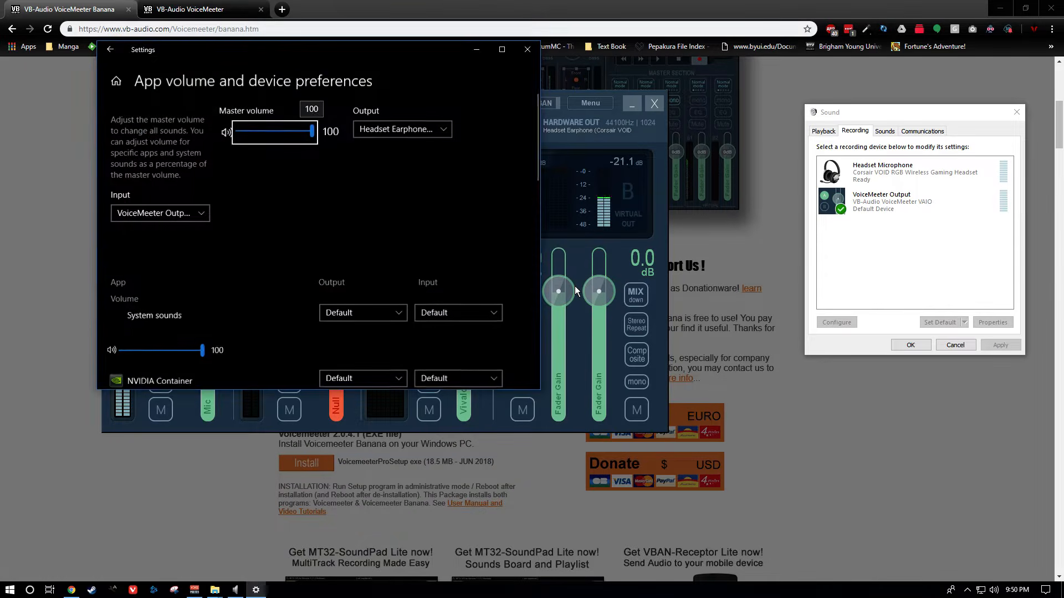
Examine the master input and output devices and the output assigned to each app, including the browser playing YouTube.
{"action": "scroll", "coordinate": [250, 268], "scroll_direction": "down", "scroll_amount": 10}
{"action": "scroll", "coordinate": [248, 272], "scroll_direction": "up", "scroll_amount": 10}
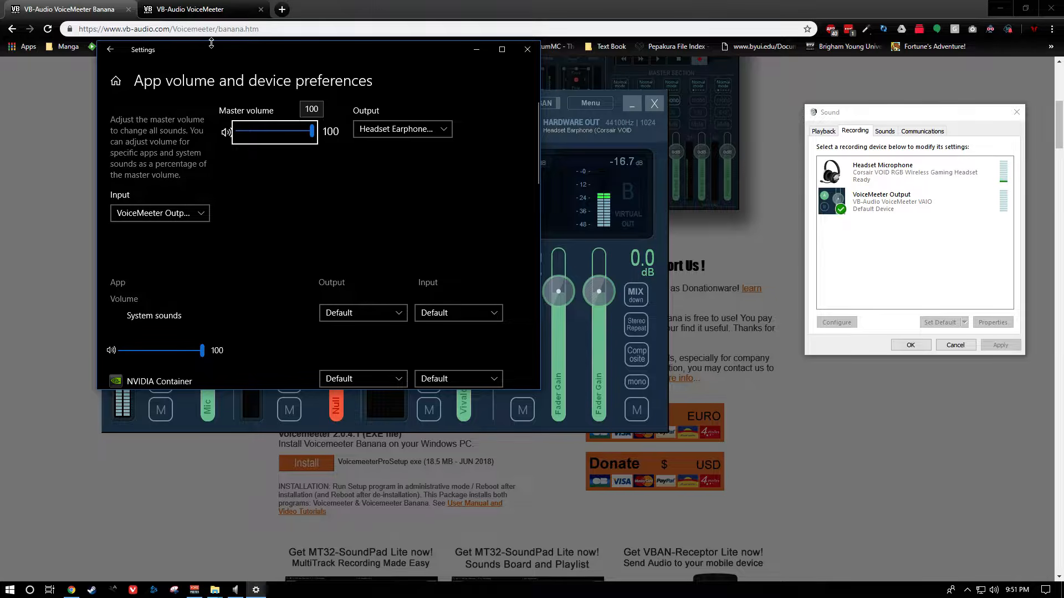
{"action": "scroll", "coordinate": [334, 255], "scroll_direction": "down", "scroll_amount": 10}
{"action": "scroll", "coordinate": [333, 255], "scroll_direction": "up", "scroll_amount": 10}
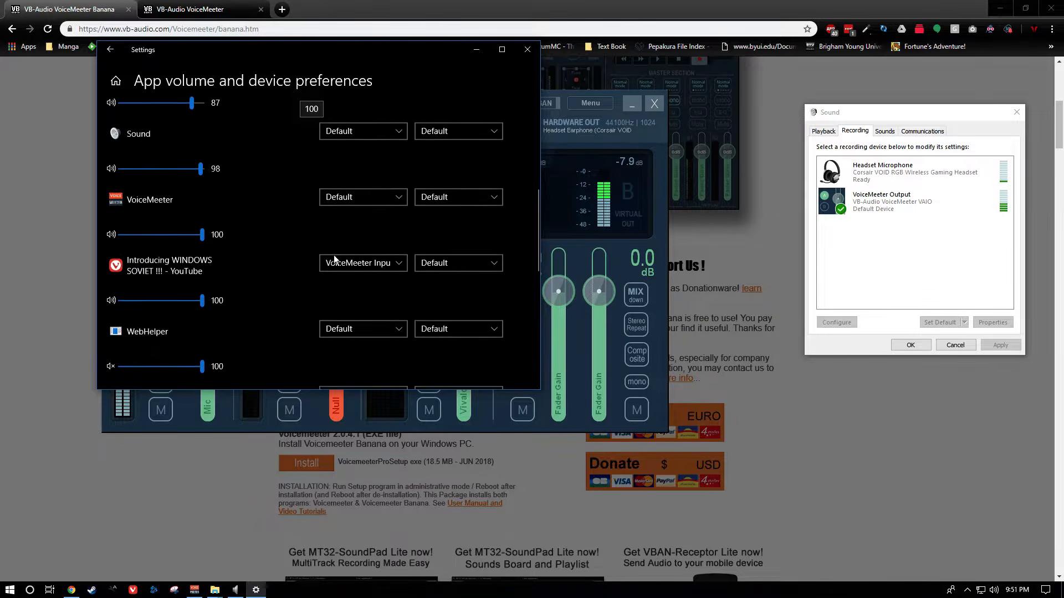
{"action": "scroll", "coordinate": [144, 228], "scroll_direction": "down", "scroll_amount": 3}
{"action": "scroll", "coordinate": [204, 248], "scroll_direction": "down", "scroll_amount": 3}
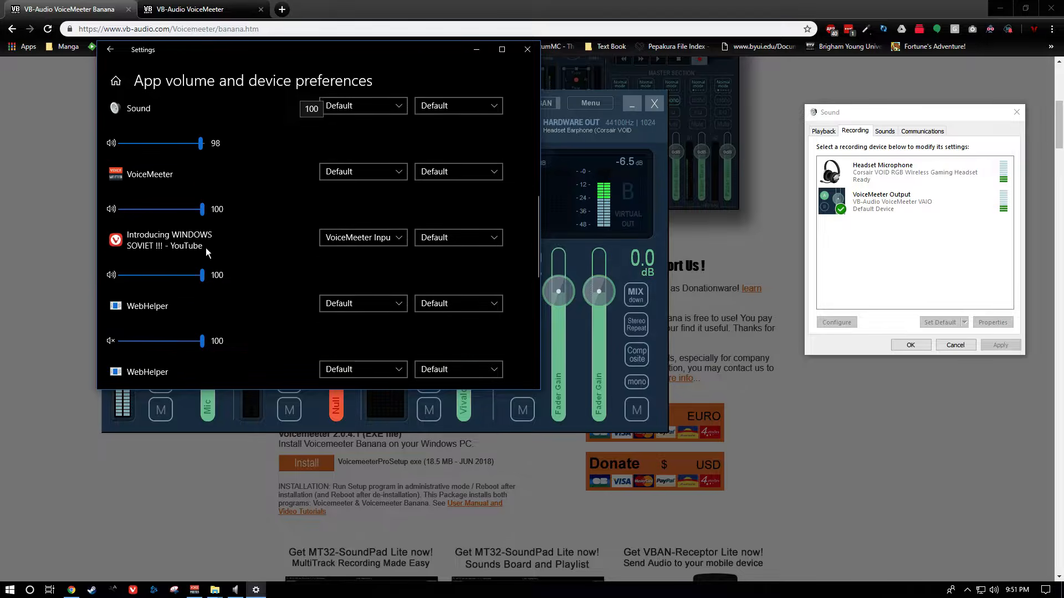
{"action": "scroll", "coordinate": [428, 144], "scroll_direction": "up", "scroll_amount": 3}
{"action": "scroll", "coordinate": [215, 281], "scroll_direction": "down", "scroll_amount": 3}
{"action": "scroll", "coordinate": [137, 228], "scroll_direction": "up", "scroll_amount": 5}
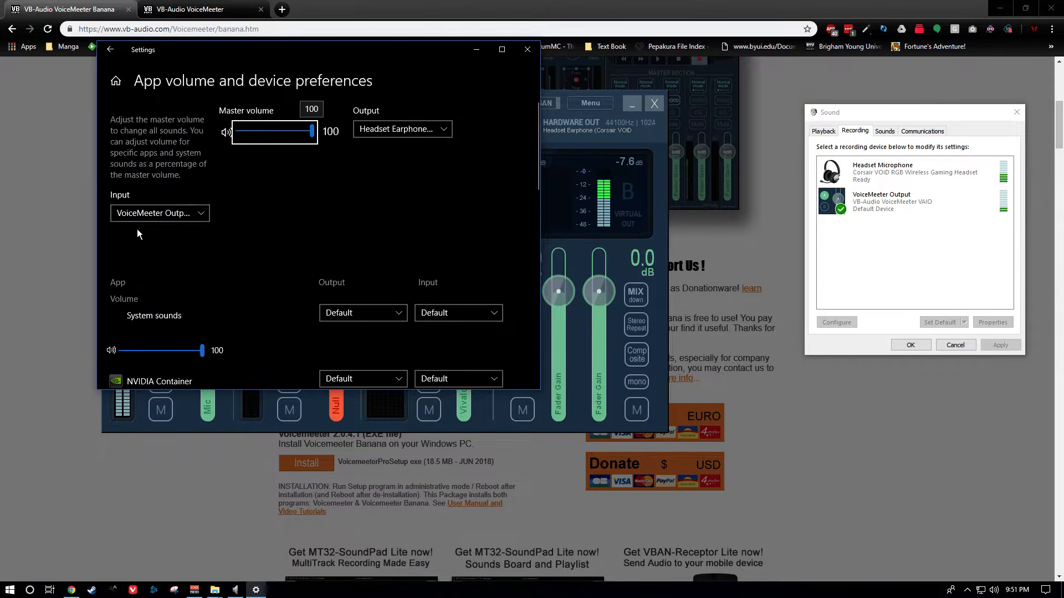
{"action": "scroll", "coordinate": [155, 330], "scroll_direction": "down", "scroll_amount": 6}
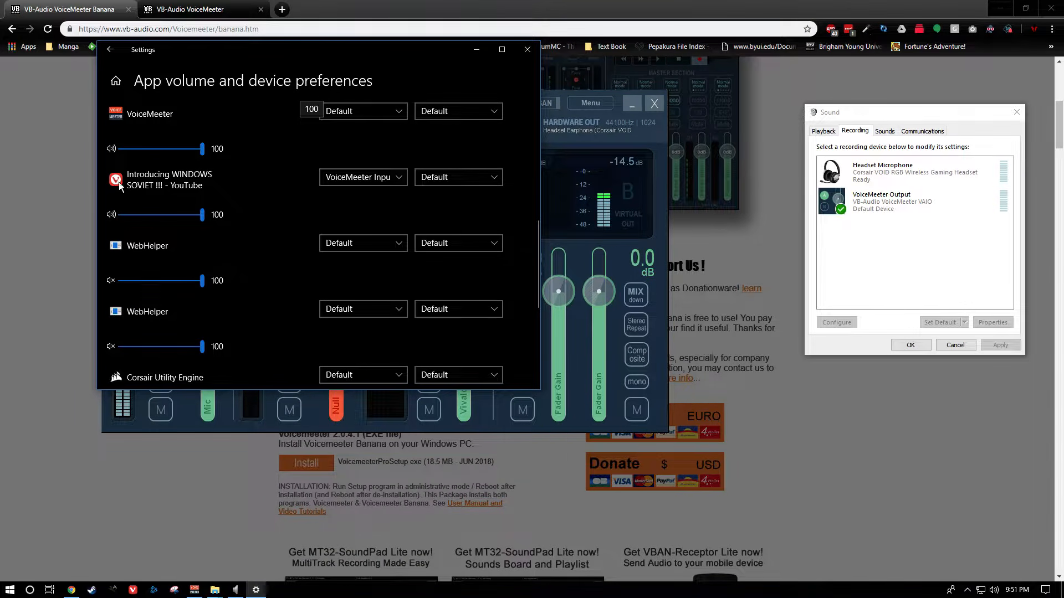
Bring the Vivaldi browser window into view and pause its YouTube video.
{"action": "left_click_drag", "start_coordinate": [1063, 131], "coordinate": [549, 52]}
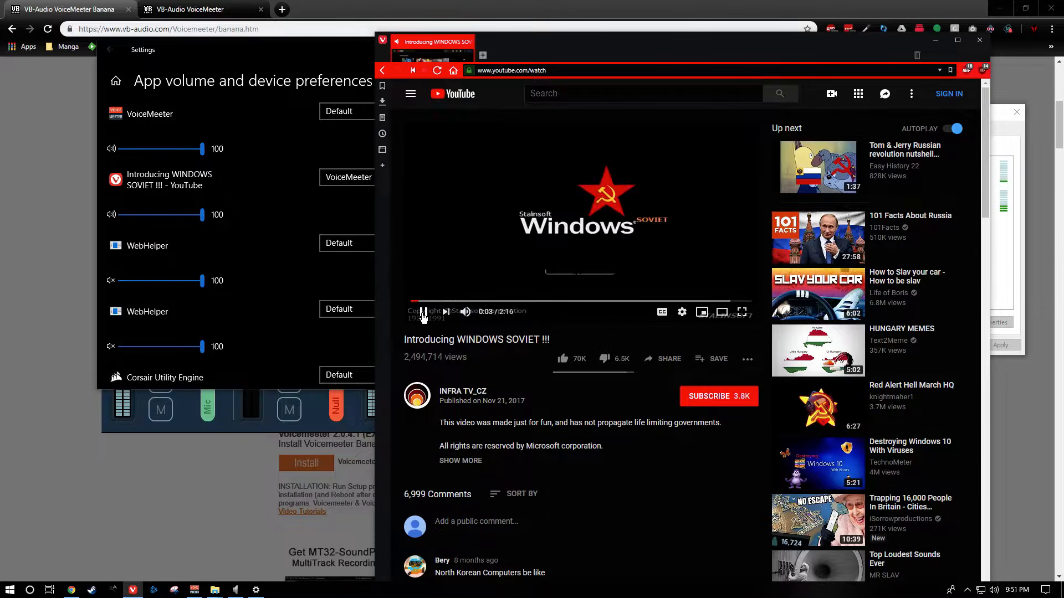
{"action": "left_click", "coordinate": [422, 313]}
Set the Vivaldi browser's audio output to VoiceMeeter Input (VB-Audio VoiceMeeter VAIO) and close the volume settings.
{"action": "left_click", "coordinate": [267, 181]}
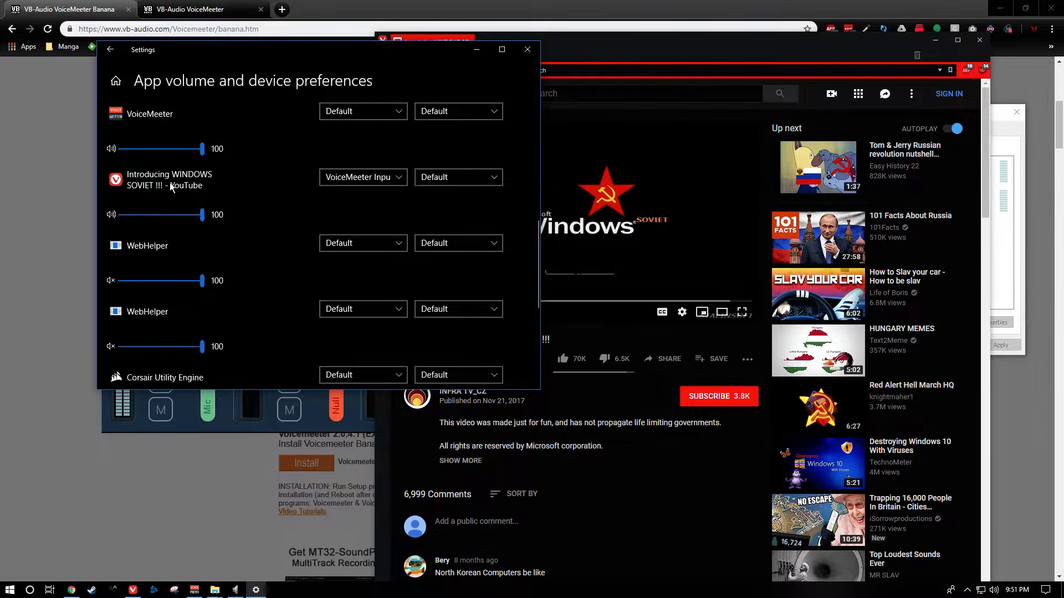
{"action": "left_click", "coordinate": [368, 178]}
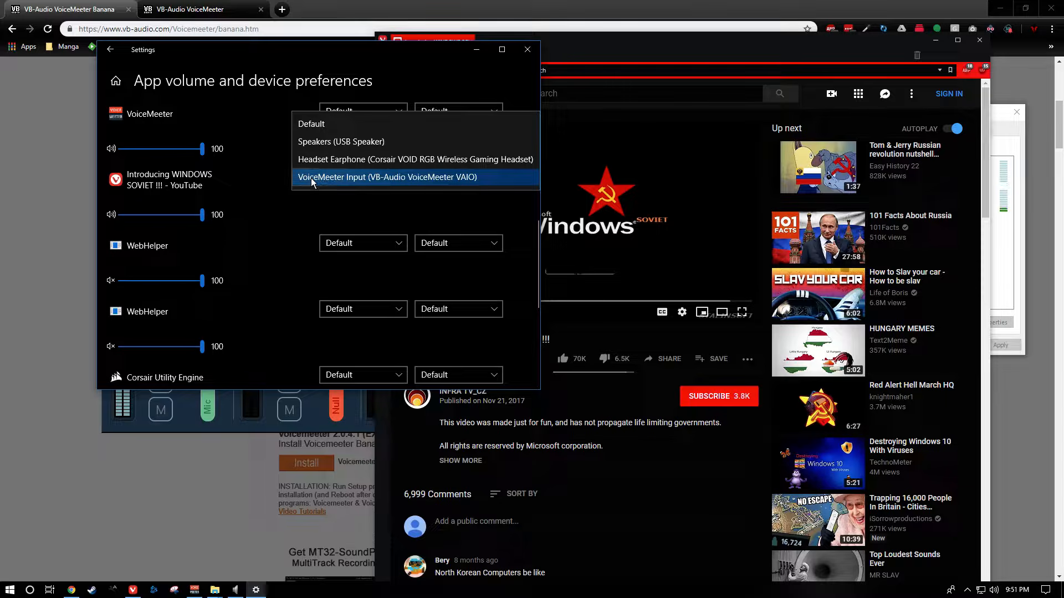
{"action": "left_click", "coordinate": [391, 179]}
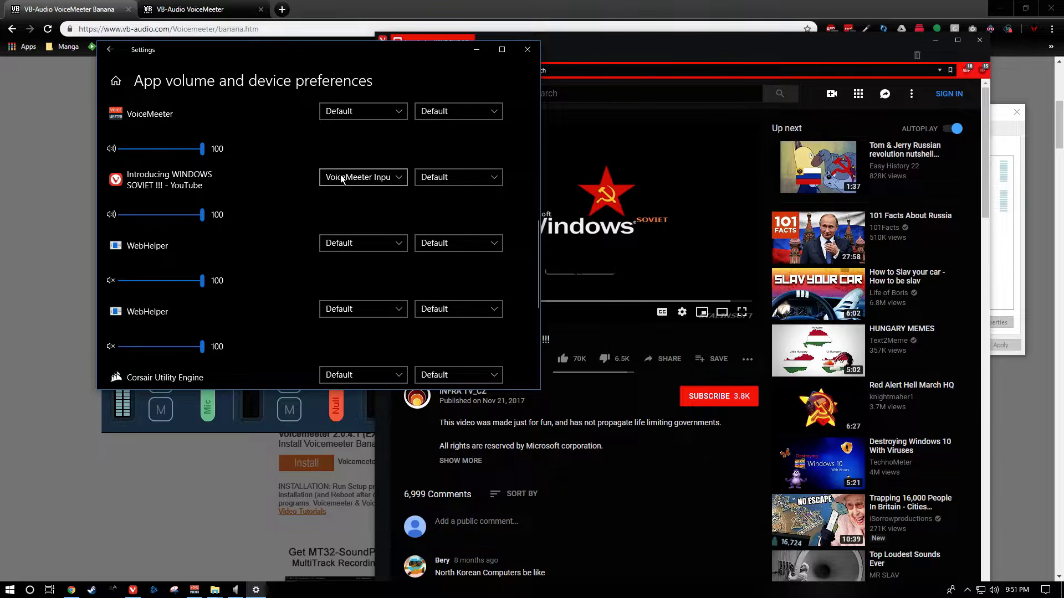
{"action": "left_click", "coordinate": [528, 50]}
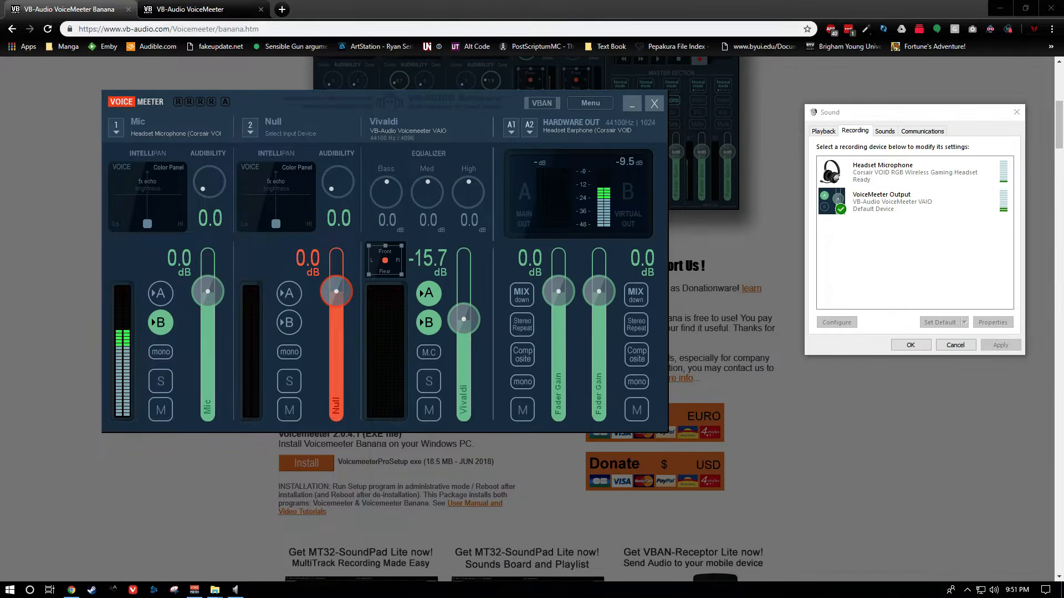
Arrange the mixer and Sound windows side by side, and set hardware input 1 to "MME: Headset Microphone (Corsair VOI".
{"action": "left_click_drag", "start_coordinate": [290, 101], "coordinate": [229, 82]}
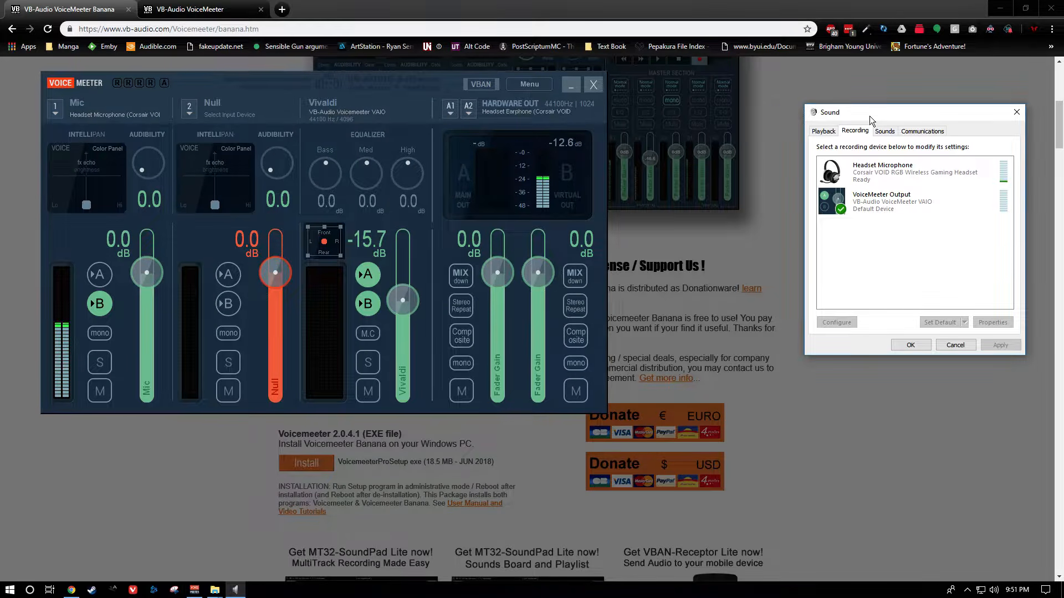
{"action": "left_click_drag", "start_coordinate": [870, 120], "coordinate": [838, 123]}
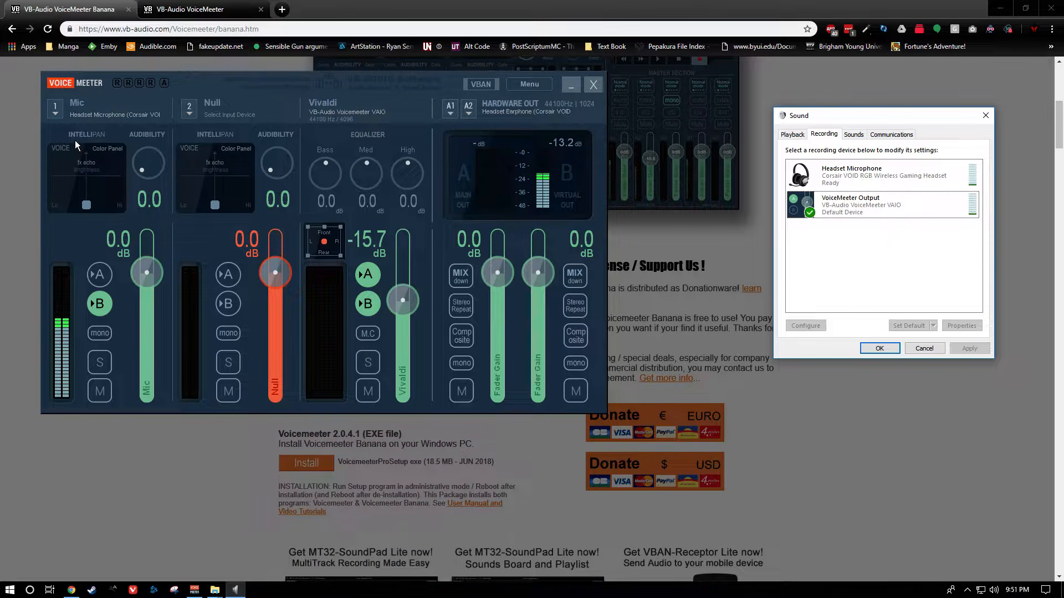
{"action": "left_click", "coordinate": [55, 114]}
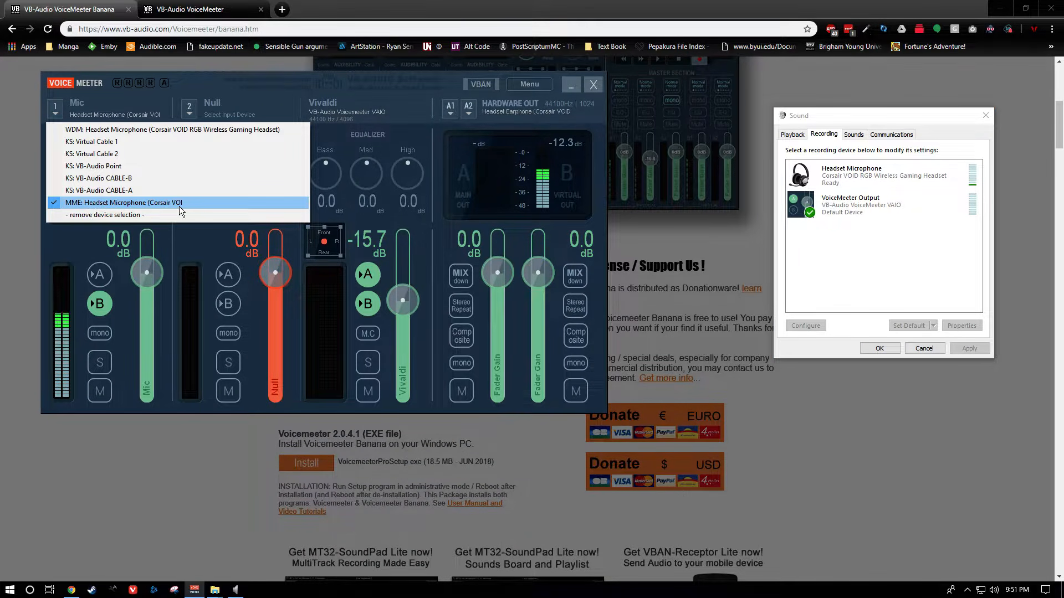
{"action": "left_click", "coordinate": [88, 202]}
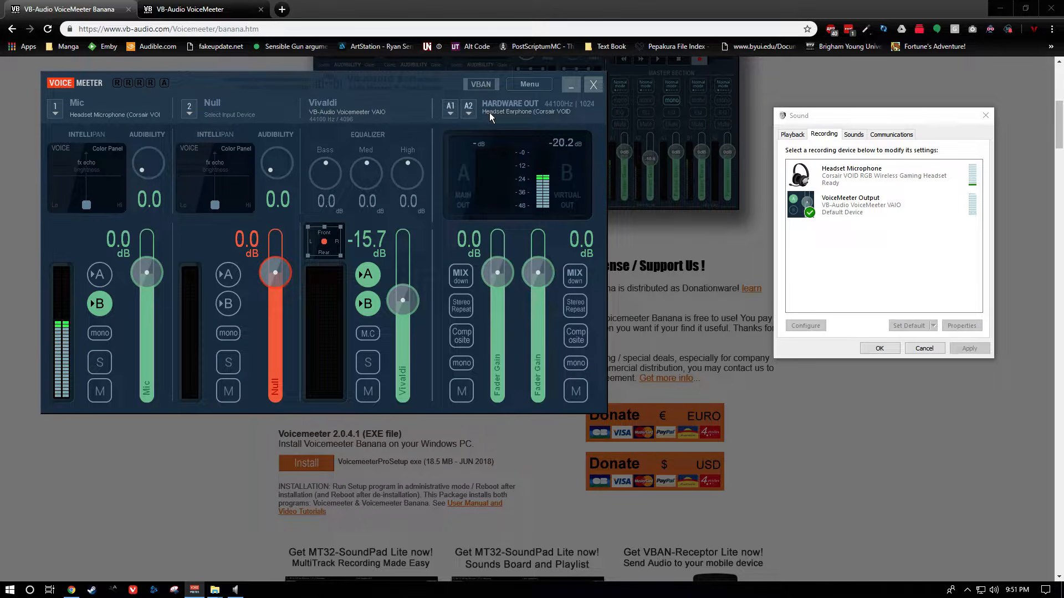
{"action": "left_click", "coordinate": [524, 86]}
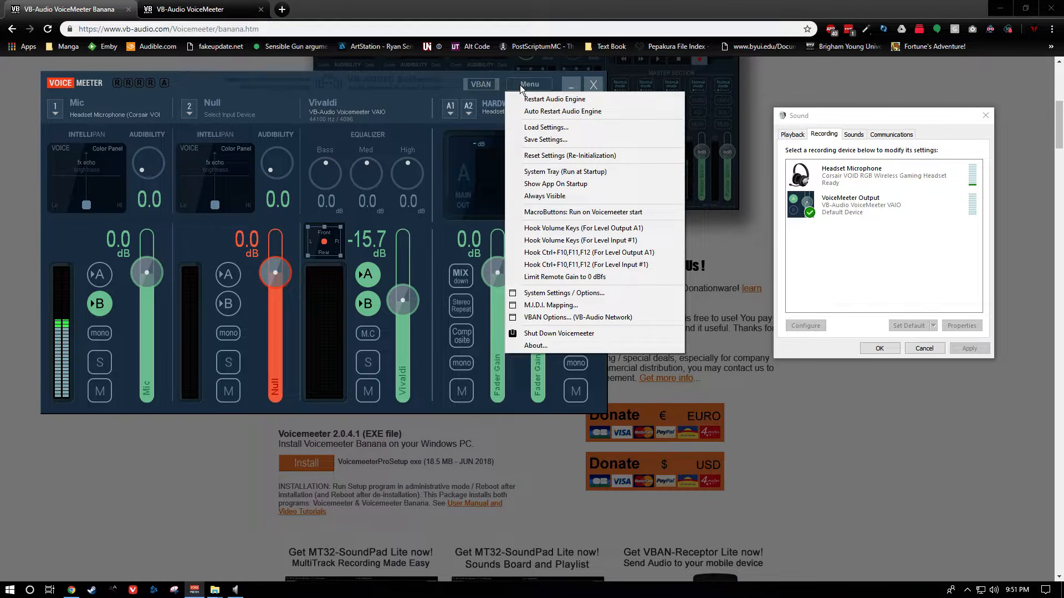
{"action": "left_click", "coordinate": [403, 102]}
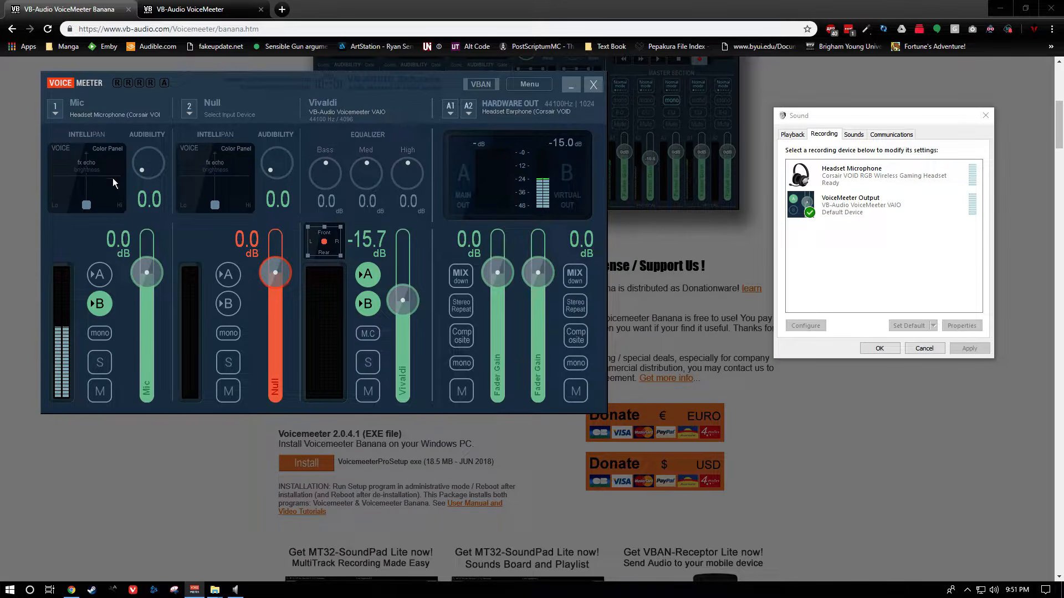
Label the first hardware input strip "Mic".
{"action": "left_click", "coordinate": [77, 102]}
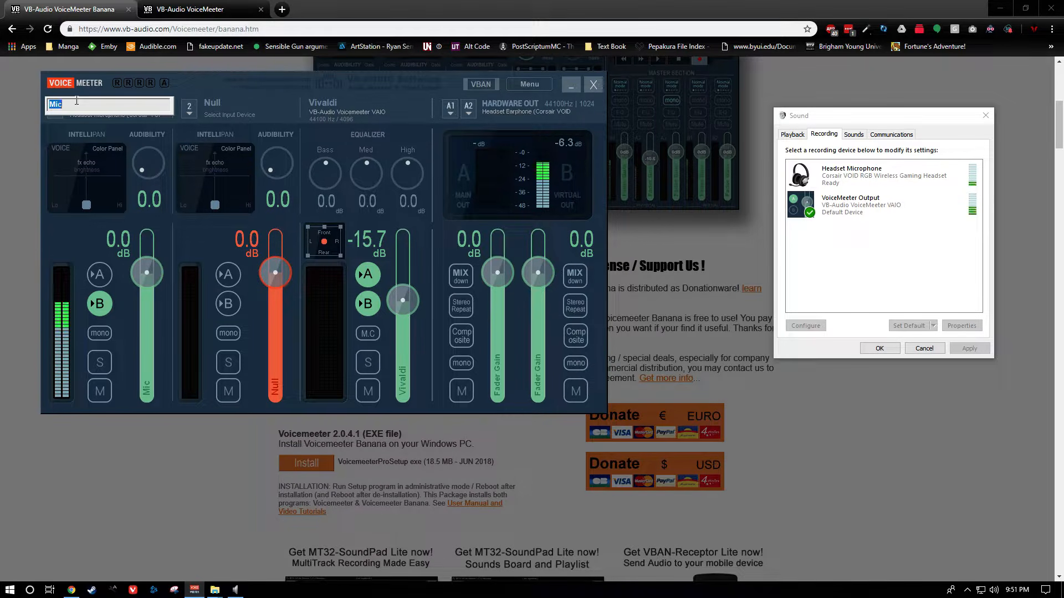
{"action": "type", "text": "Mic"}
{"action": "key", "text": "Return"}
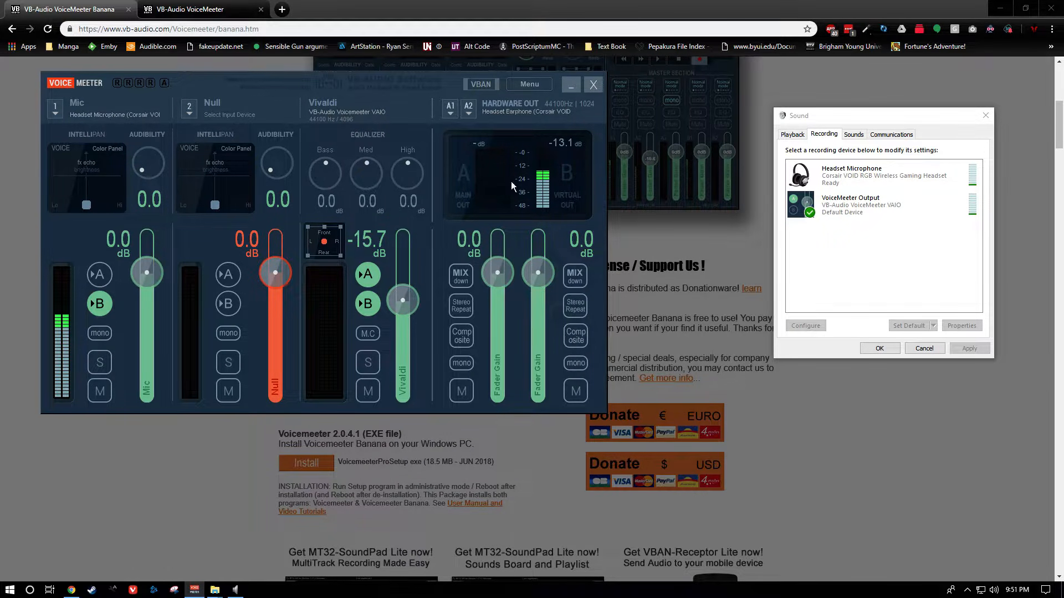
Show the playback devices in the Sound window and label the virtual input strip "Vivaldi".
{"action": "left_click", "coordinate": [793, 136]}
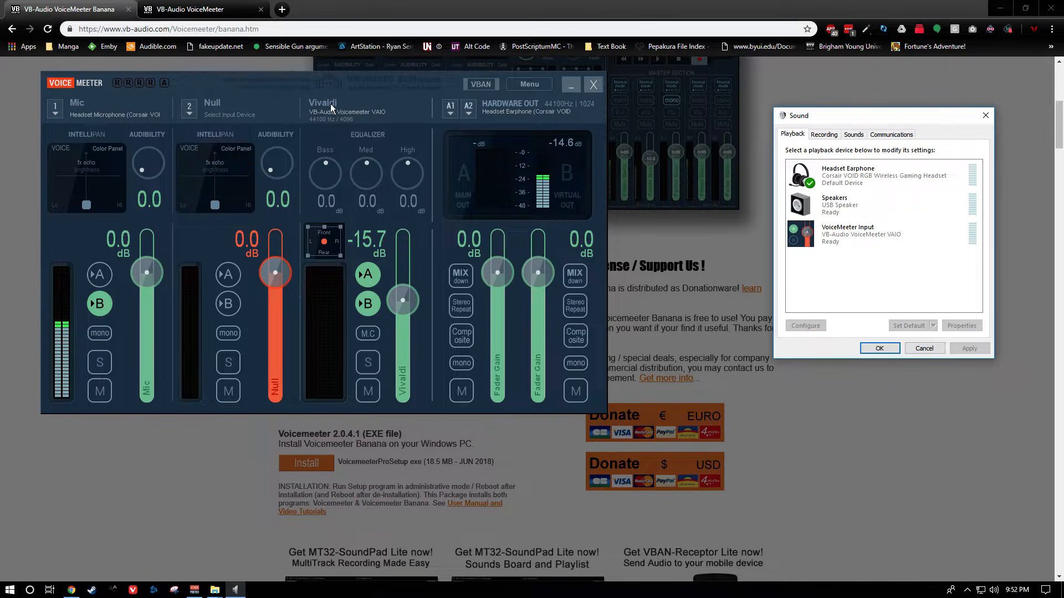
{"action": "double_click", "coordinate": [312, 98]}
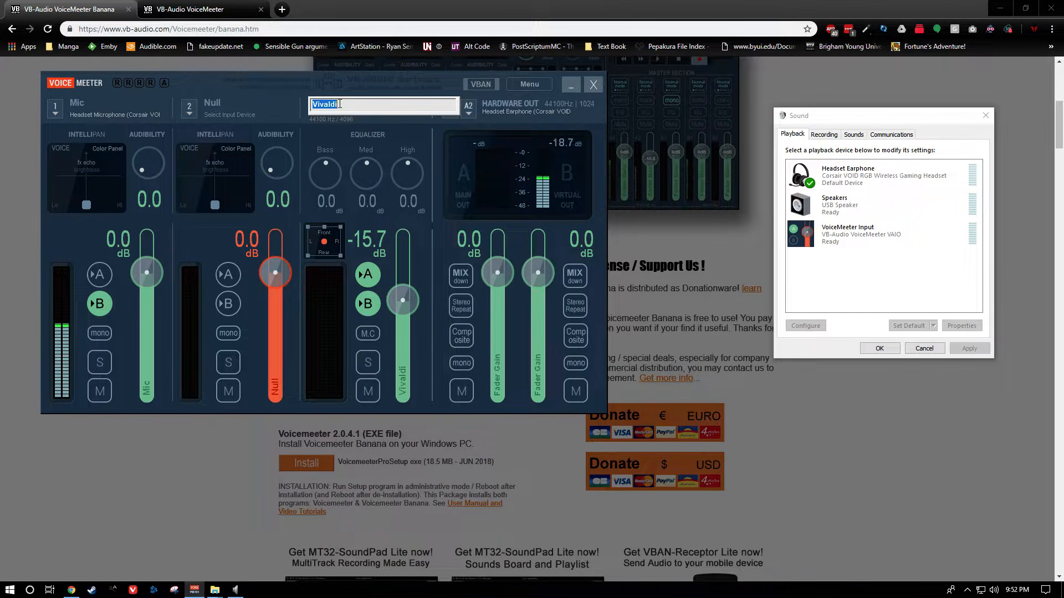
{"action": "key", "text": "BackSpace"}
{"action": "type", "text": "Vivaldi"}
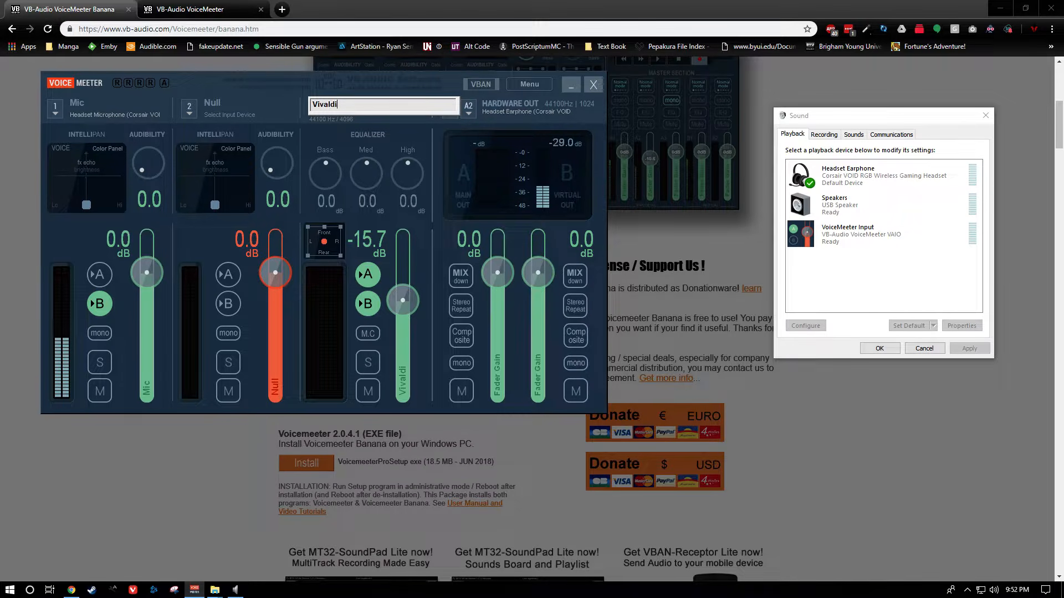
{"action": "key", "text": "Return"}
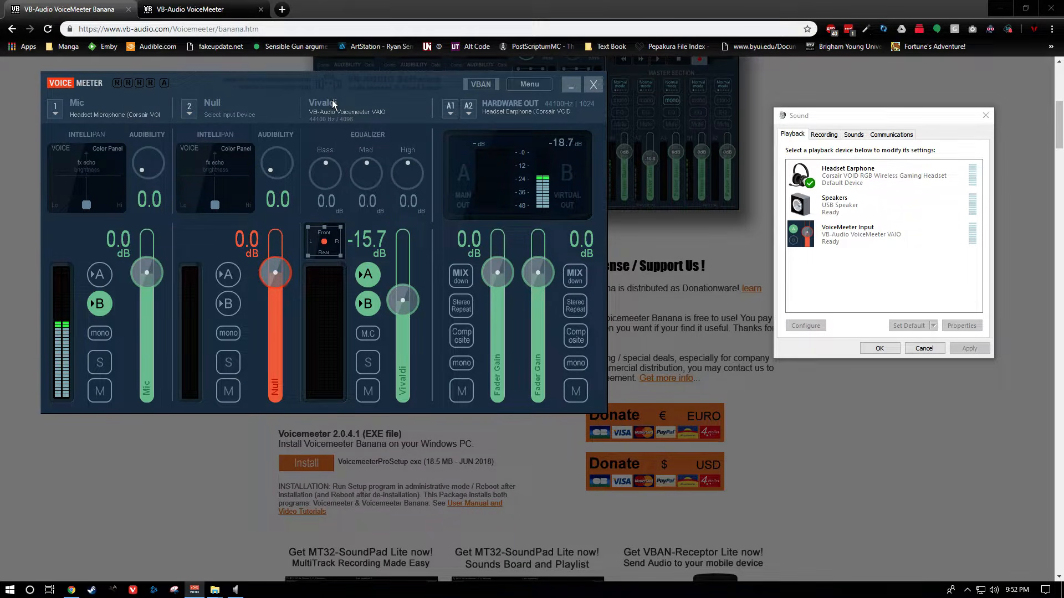
Set hardware output A1 to "MME: Headset Earphone (Corsair VOID".
{"action": "left_click", "coordinate": [451, 111]}
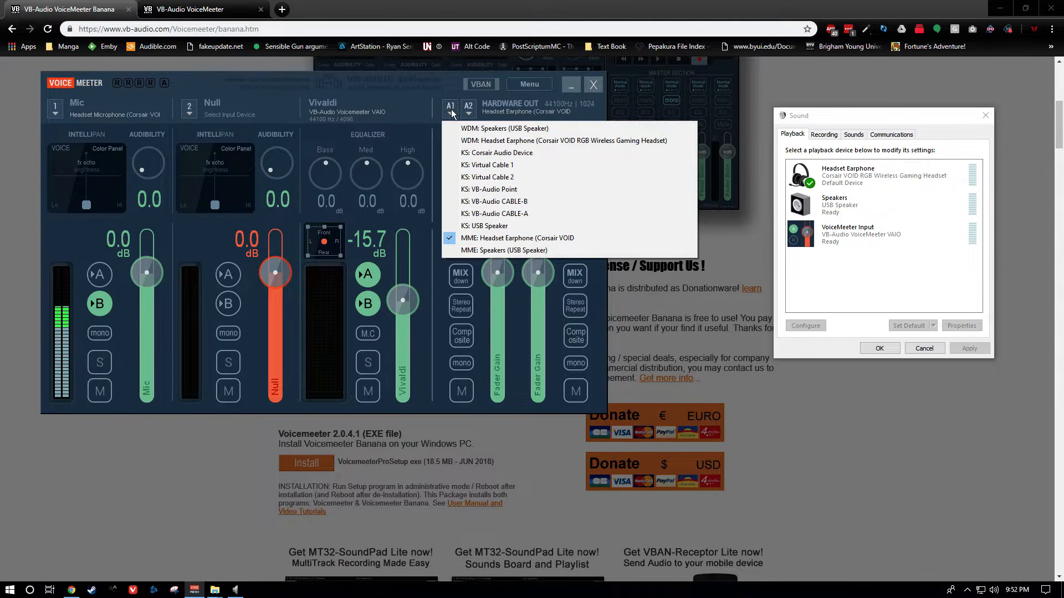
{"action": "left_click", "coordinate": [515, 238]}
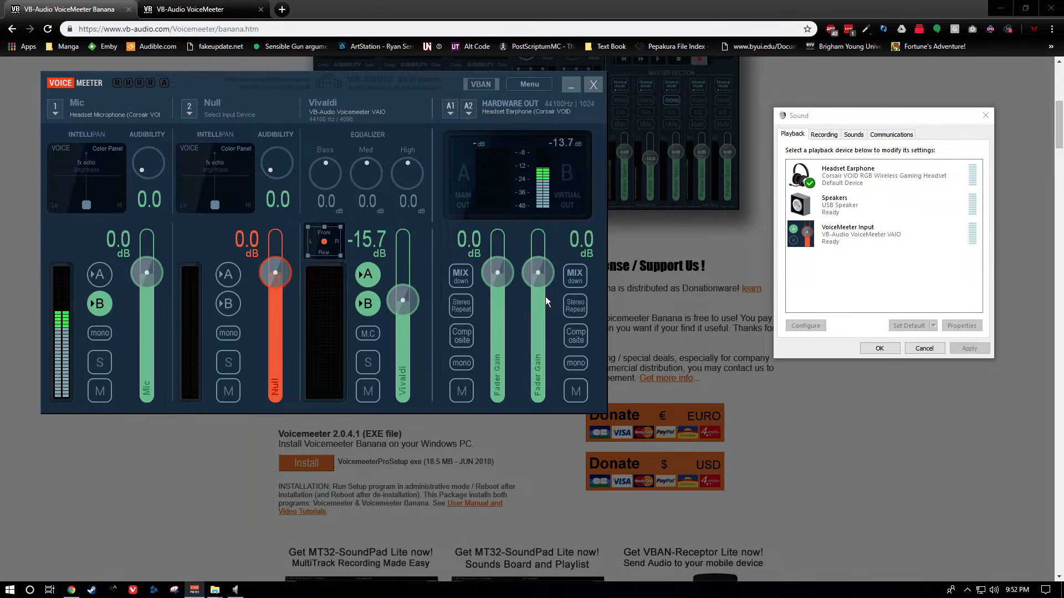
View the recording devices in the Sound window and highlight VoiceMeeter Output.
{"action": "left_click", "coordinate": [824, 134]}
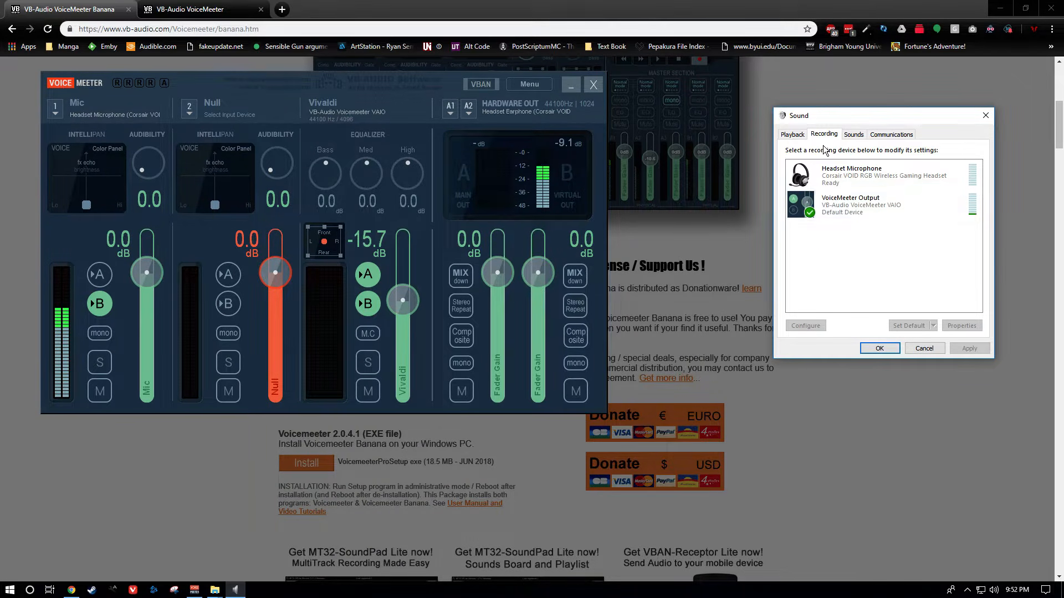
{"action": "left_click", "coordinate": [846, 206]}
{"action": "left_click", "coordinate": [851, 234]}
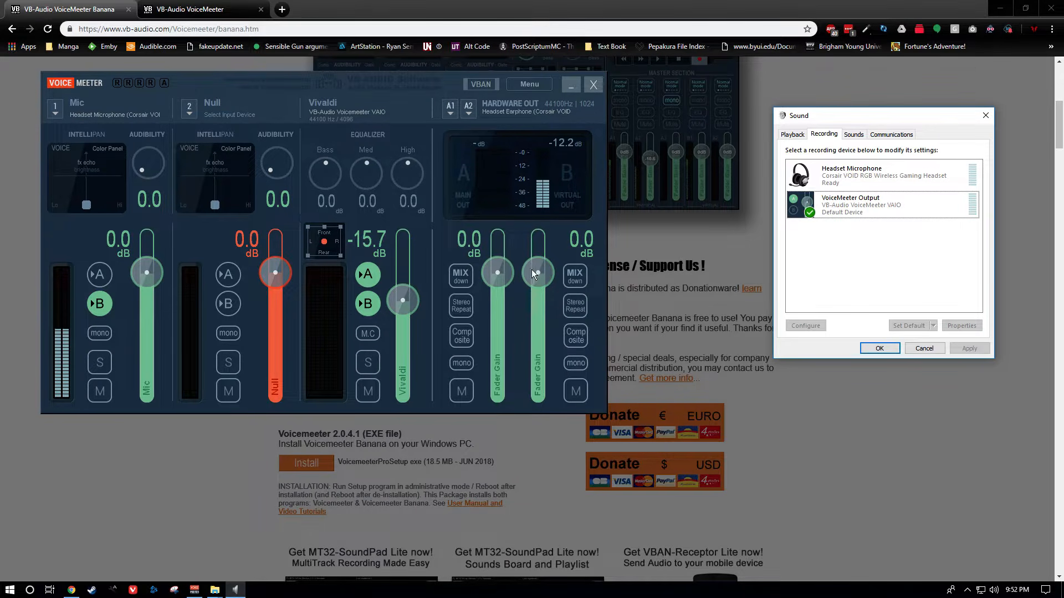
Try out the fader gain of virtual output B and leave it at 0.0 dB.
{"action": "mouse_move", "coordinate": [540, 272]}
{"action": "left_mouse_down"}
{"action": "mouse_move", "coordinate": [536, 314]}
{"action": "mouse_move", "coordinate": [543, 265]}
{"action": "left_mouse_up"}
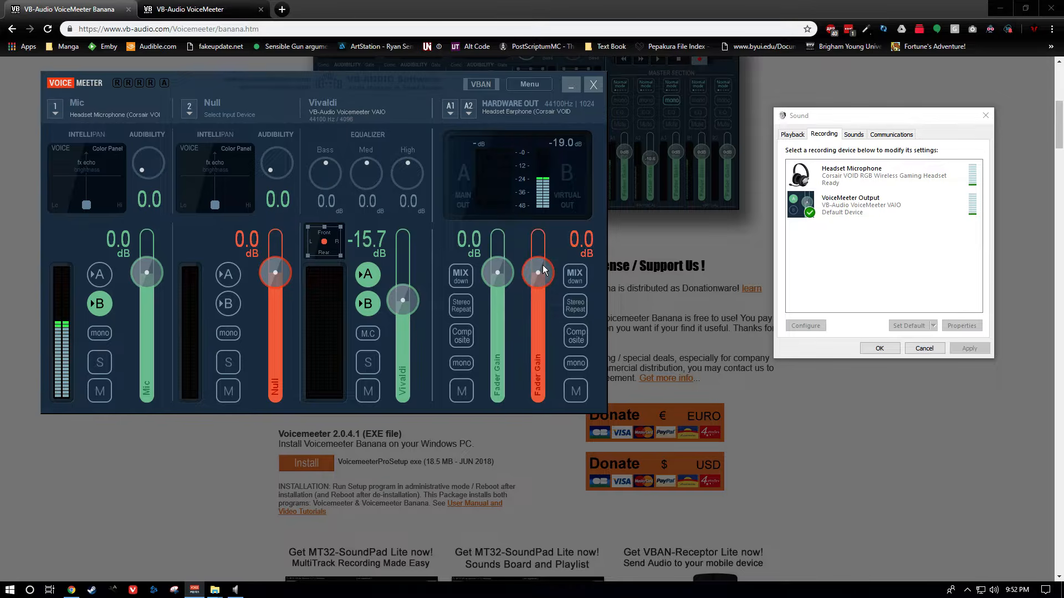
{"action": "double_click", "coordinate": [544, 268]}
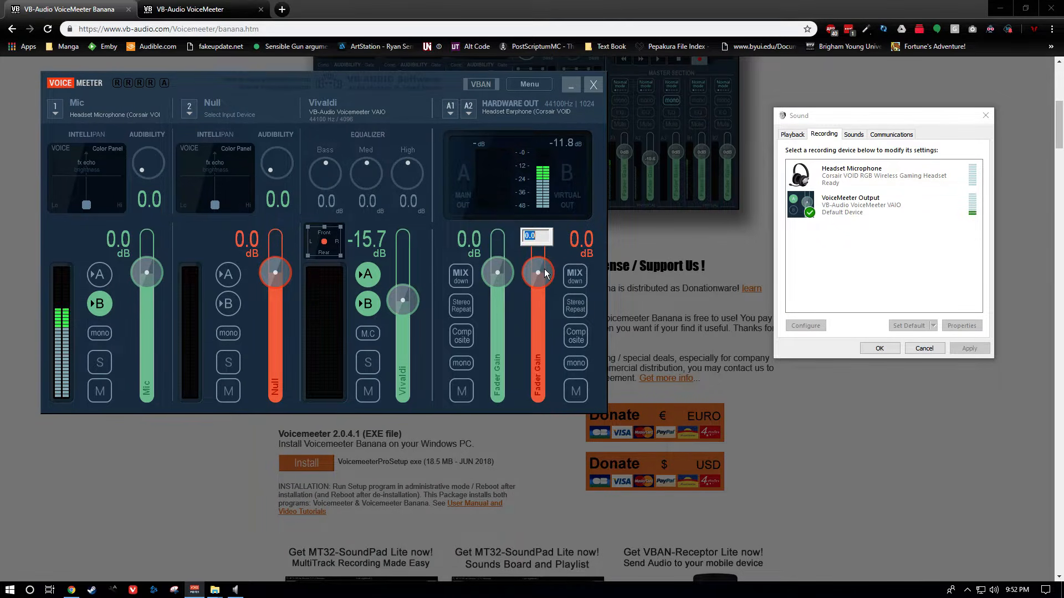
{"action": "key", "text": "Return"}
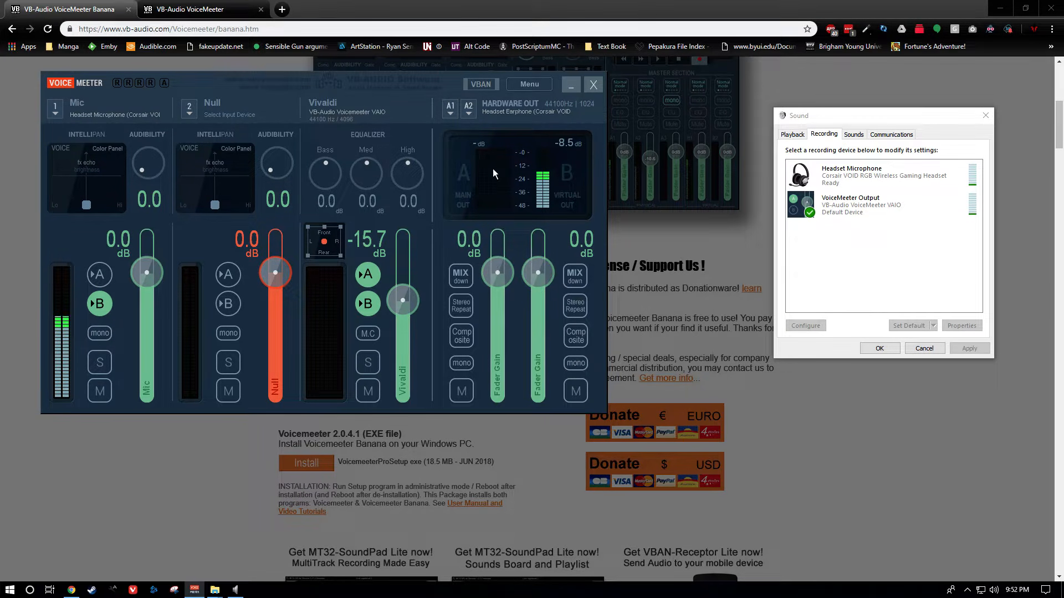
Toggle the Mic strip's routing to output A on and off, and its routing to output B off and on.
{"action": "left_click", "coordinate": [100, 274]}
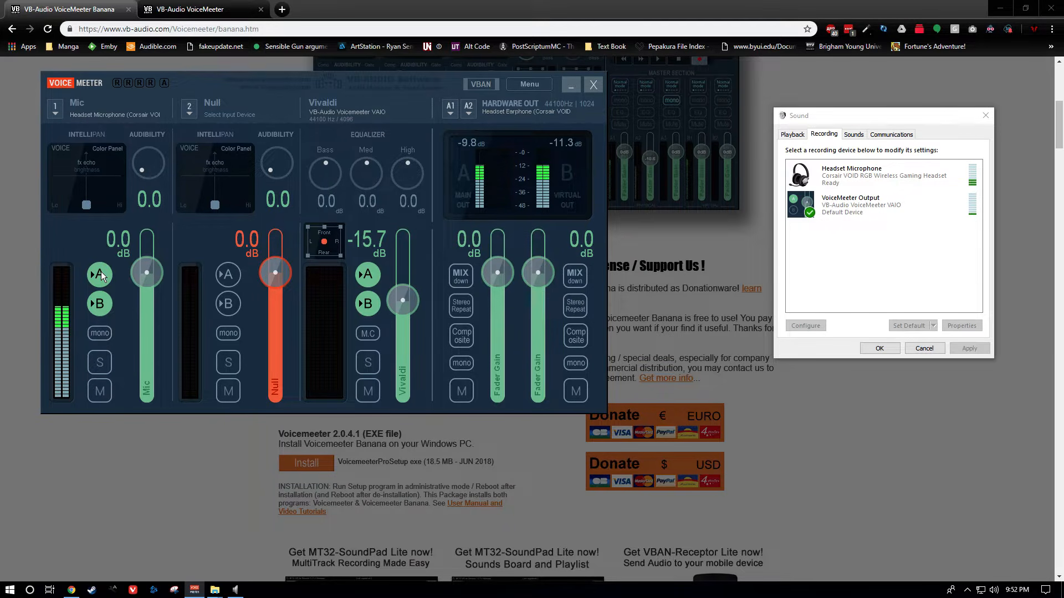
{"action": "left_click", "coordinate": [99, 274]}
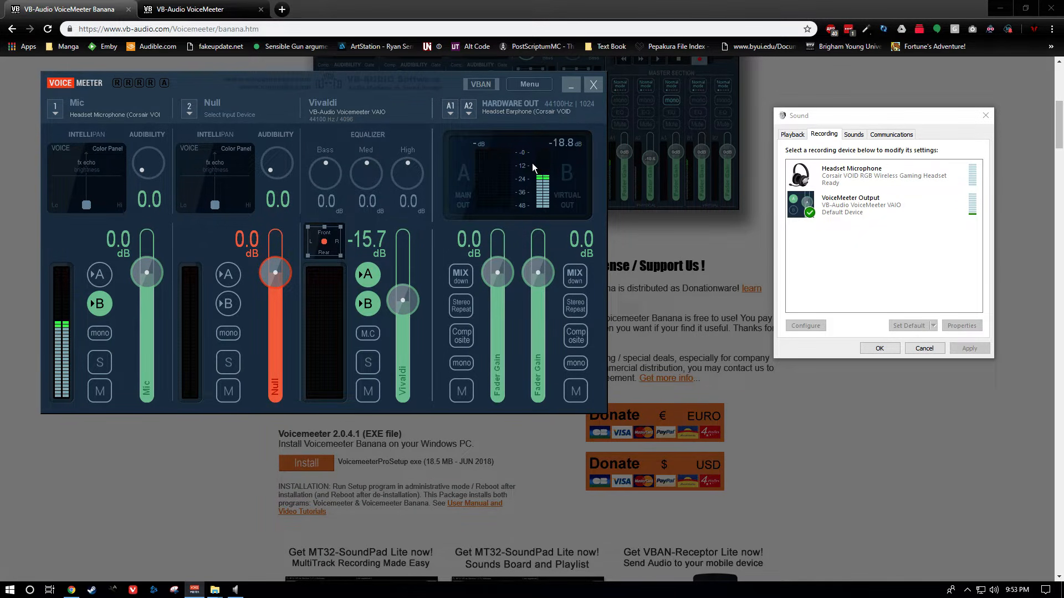
{"action": "left_click", "coordinate": [100, 305]}
{"action": "left_click", "coordinate": [100, 306]}
Switch the Vivaldi strip's routing to outputs B and A off and back on, one after the other.
{"action": "left_click", "coordinate": [368, 303]}
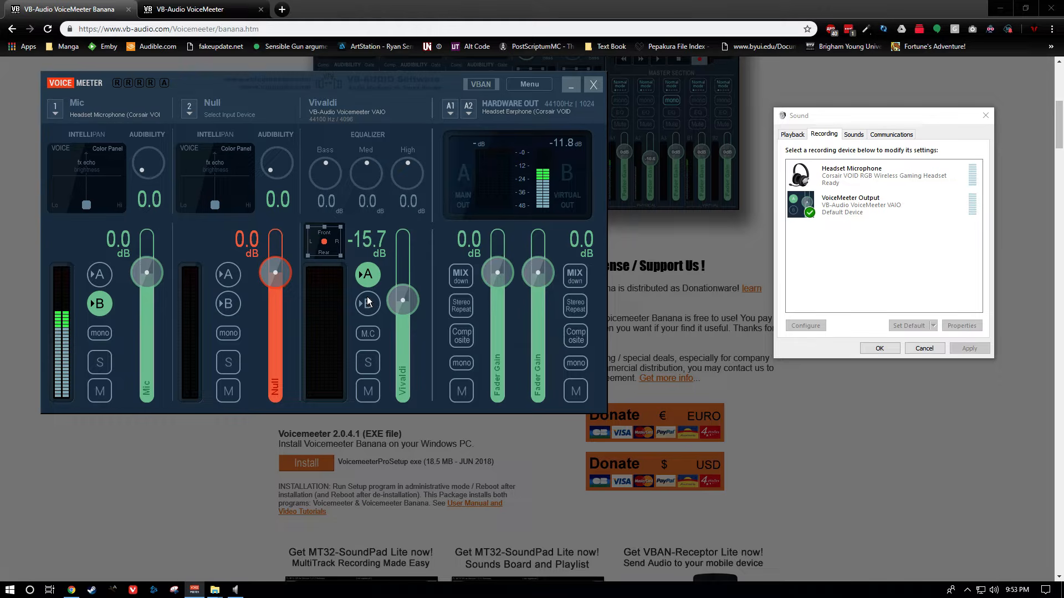
{"action": "left_click", "coordinate": [368, 303]}
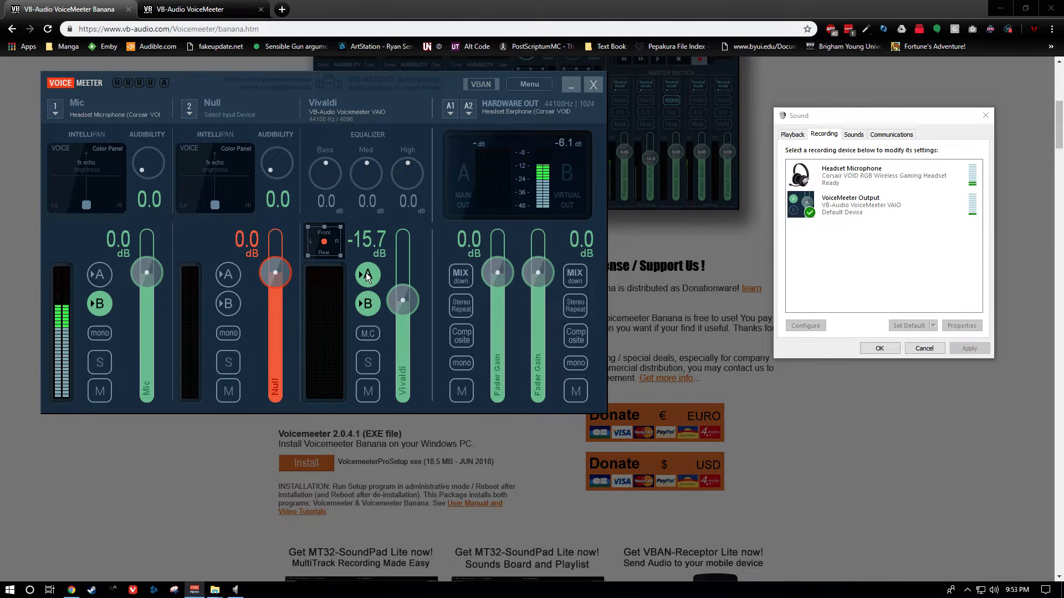
{"action": "left_click", "coordinate": [366, 276]}
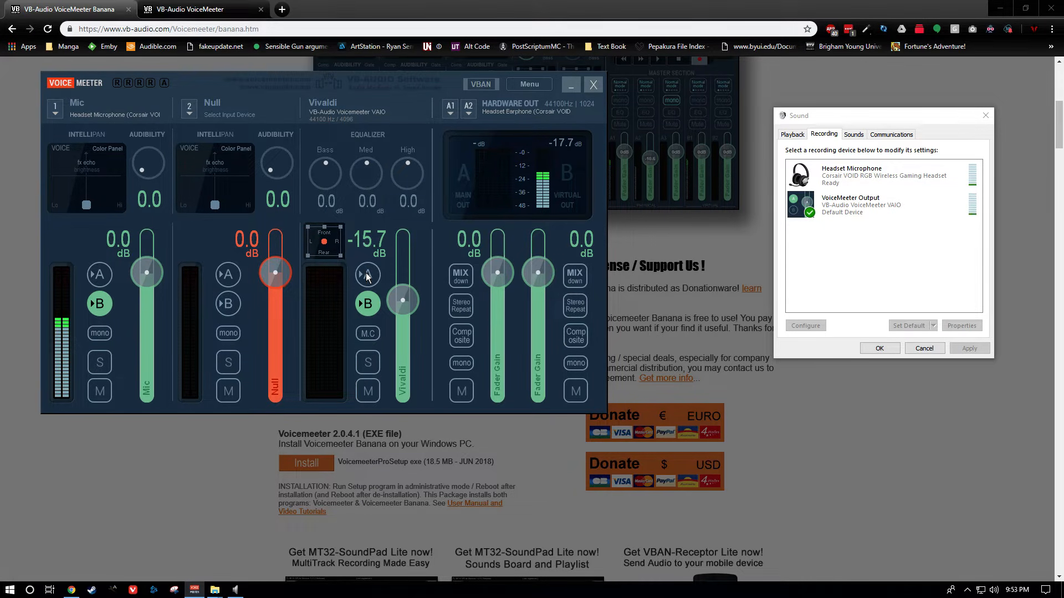
{"action": "left_click", "coordinate": [367, 277]}
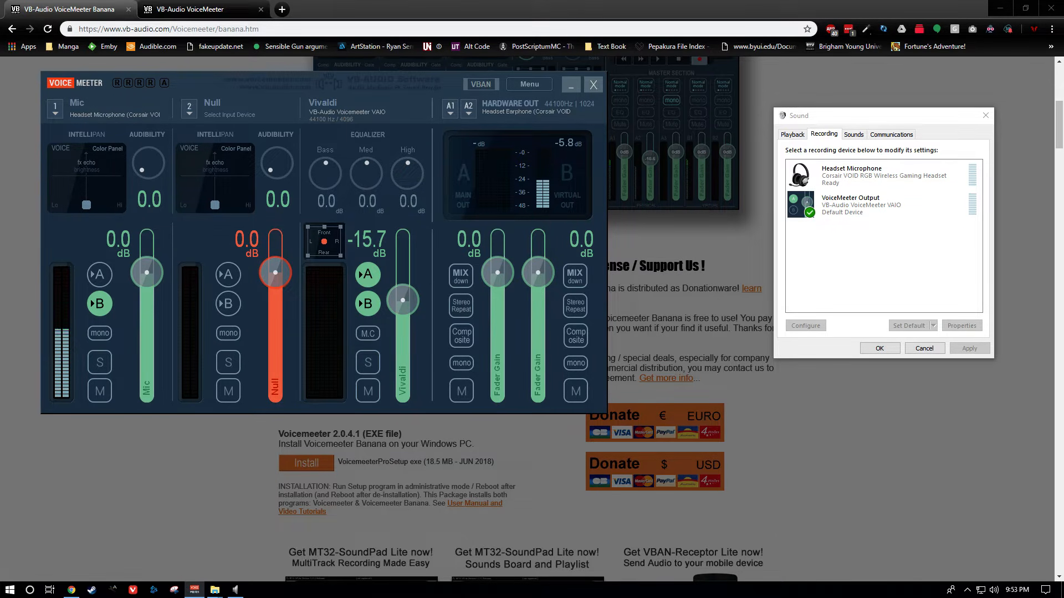
Bring the Vivaldi window into view, test the Vivaldi strip's B and A routing off and on with the video playing, and move the window away.
{"action": "left_click_drag", "start_coordinate": [1063, 183], "coordinate": [751, 74]}
{"action": "left_click", "coordinate": [367, 306]}
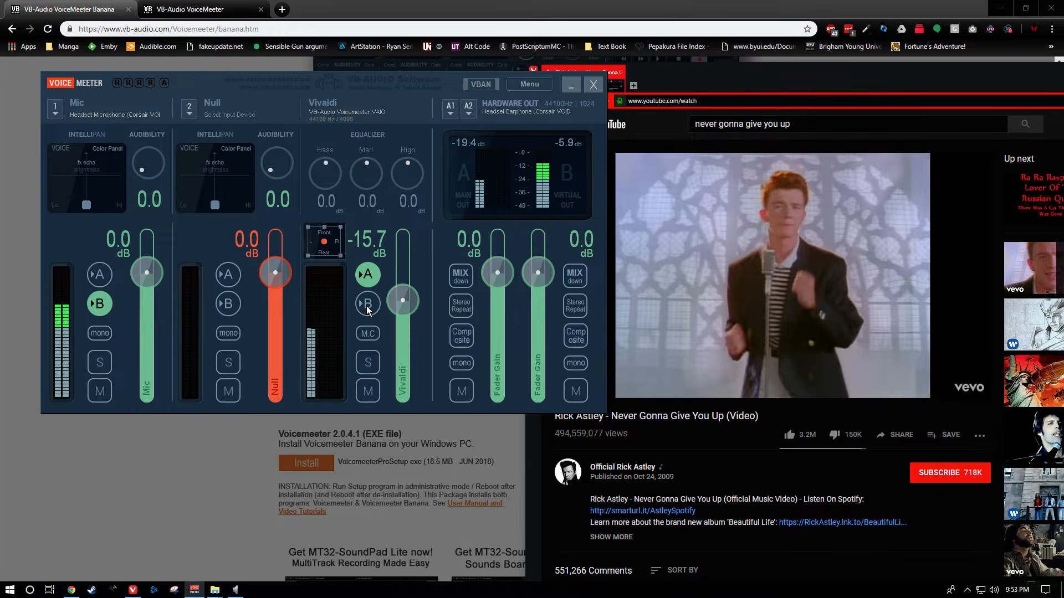
{"action": "left_click", "coordinate": [367, 306]}
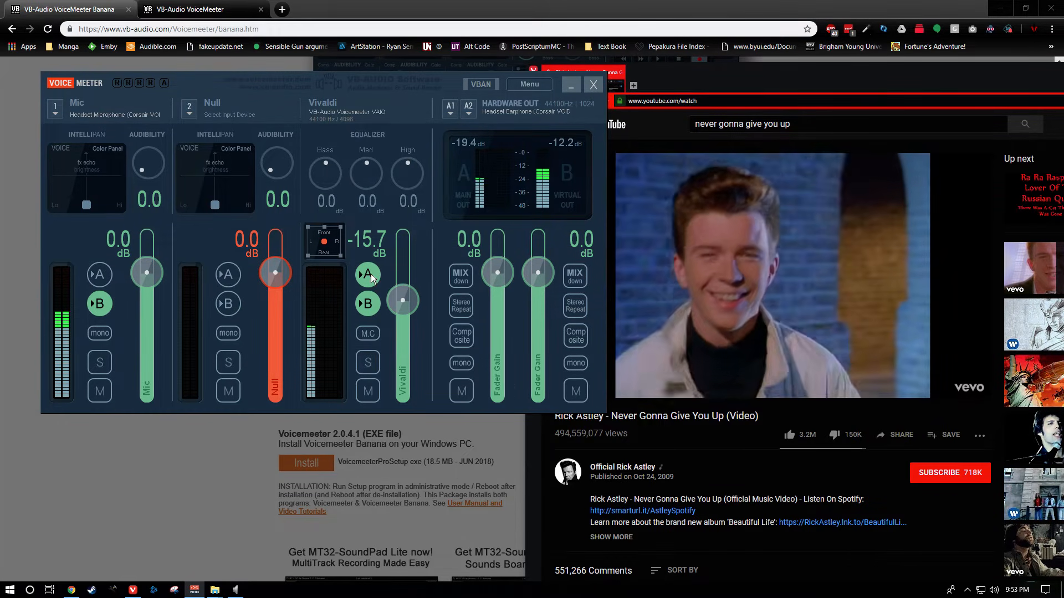
{"action": "left_click", "coordinate": [368, 274]}
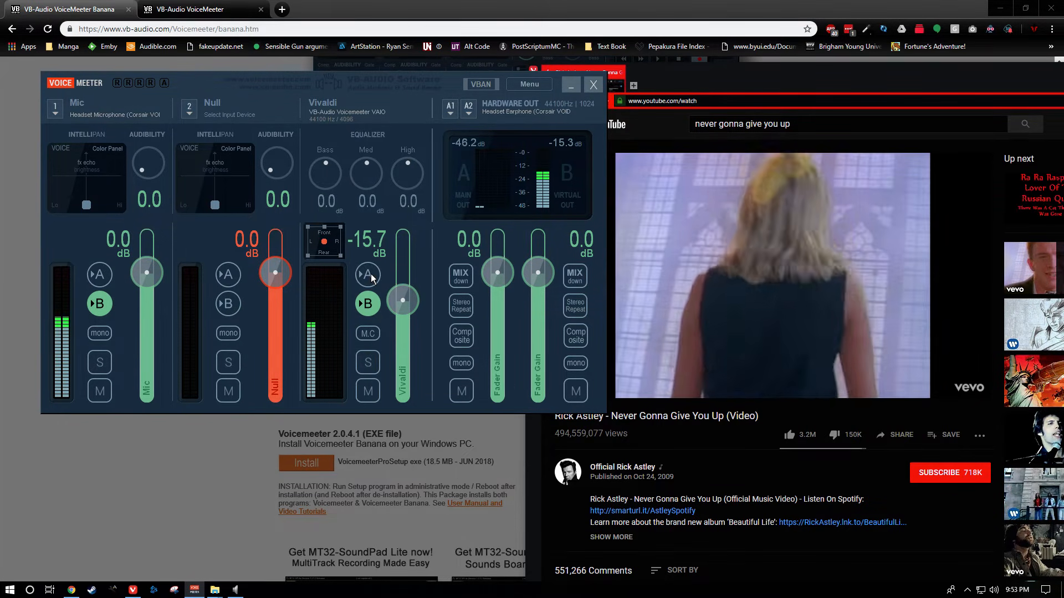
{"action": "left_click", "coordinate": [368, 275]}
{"action": "left_click", "coordinate": [695, 76]}
{"action": "left_click_drag", "start_coordinate": [695, 76], "coordinate": [1063, 83]}
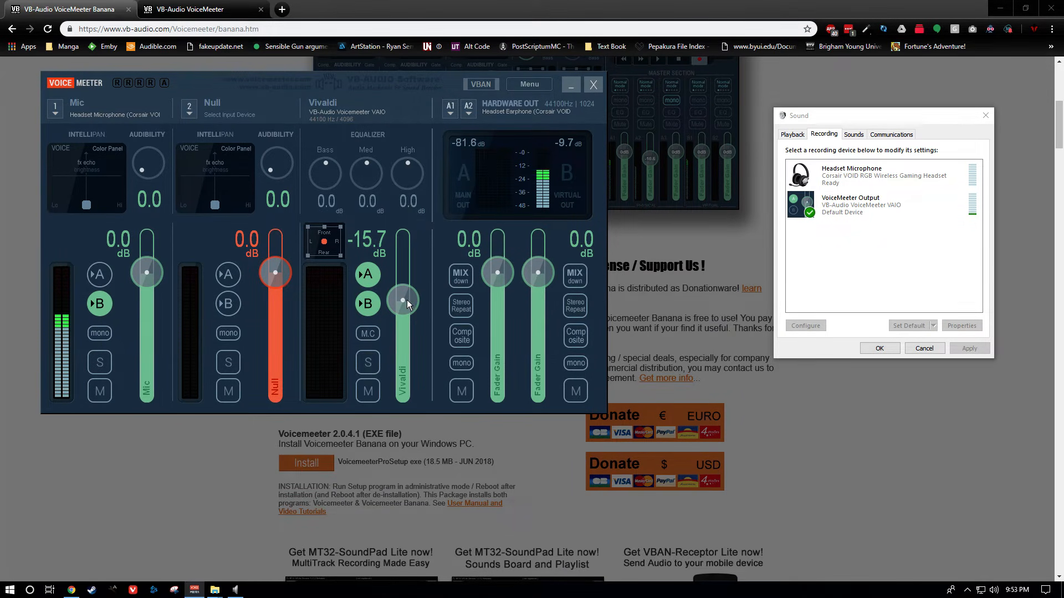
Raise the Vivaldi strip's gain to -13.8 dB and reset virtual output B's fader gain to 0.0 dB.
{"action": "mouse_move", "coordinate": [411, 302]}
{"action": "left_mouse_down"}
{"action": "mouse_move", "coordinate": [411, 332]}
{"action": "mouse_move", "coordinate": [410, 299]}
{"action": "left_mouse_up"}
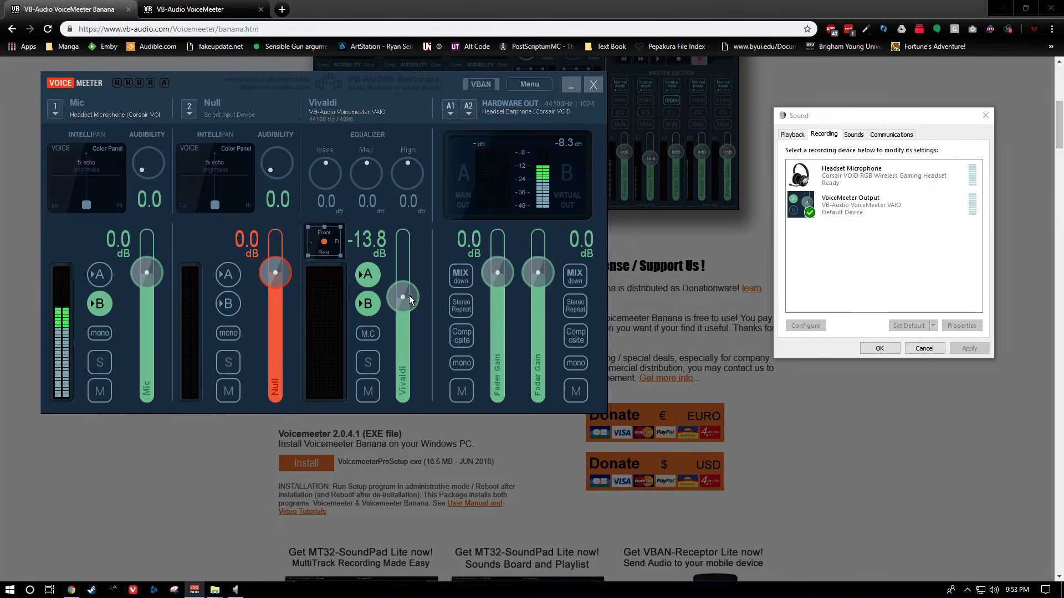
{"action": "left_click_drag", "start_coordinate": [535, 275], "coordinate": [537, 268]}
{"action": "double_click", "coordinate": [537, 268]}
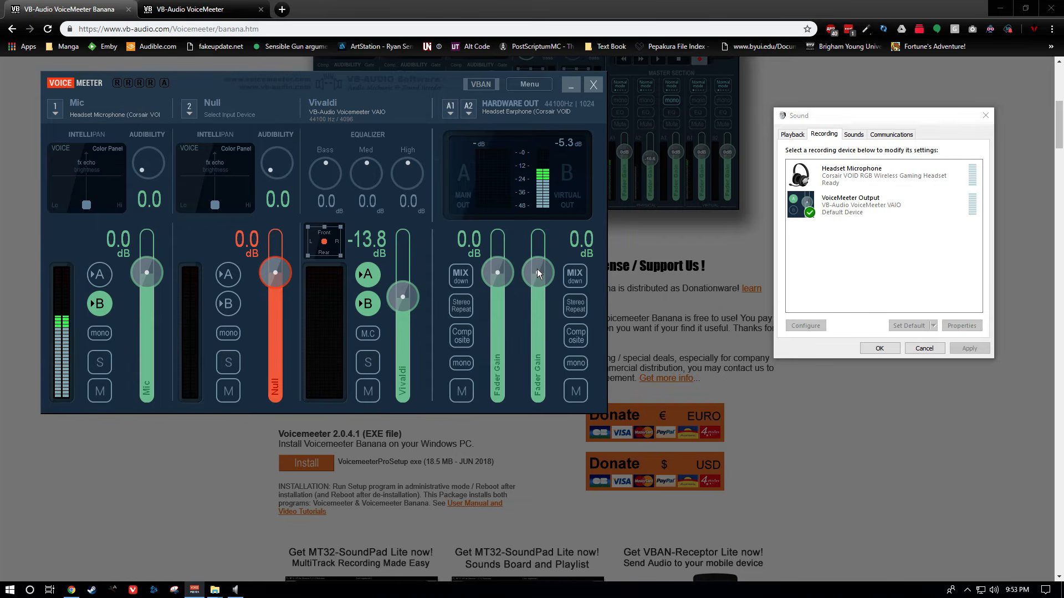